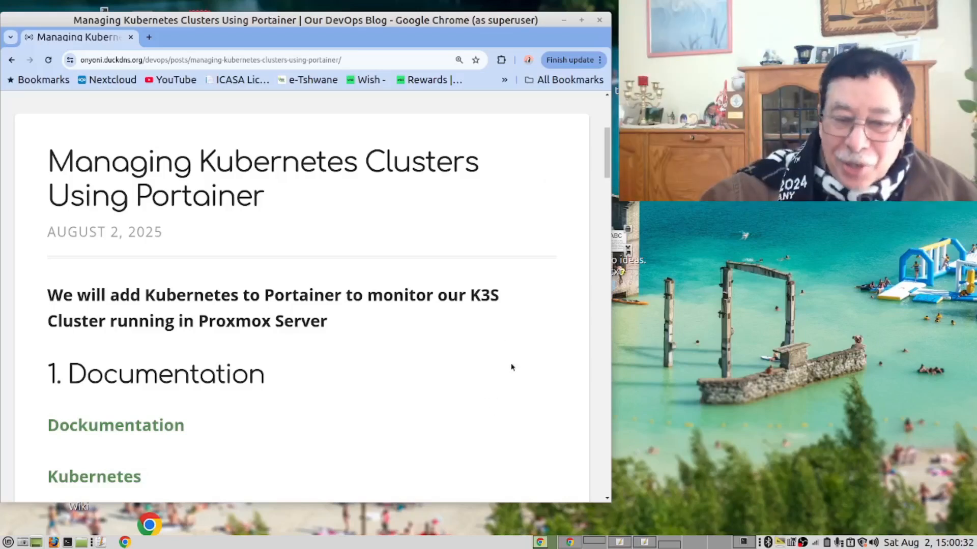
Step: Open the Portainer Documentation, Kubernetes and Portainer Agent installation pages linked in the blog post's Documentation section
scroll(504, 356, "down", 5)
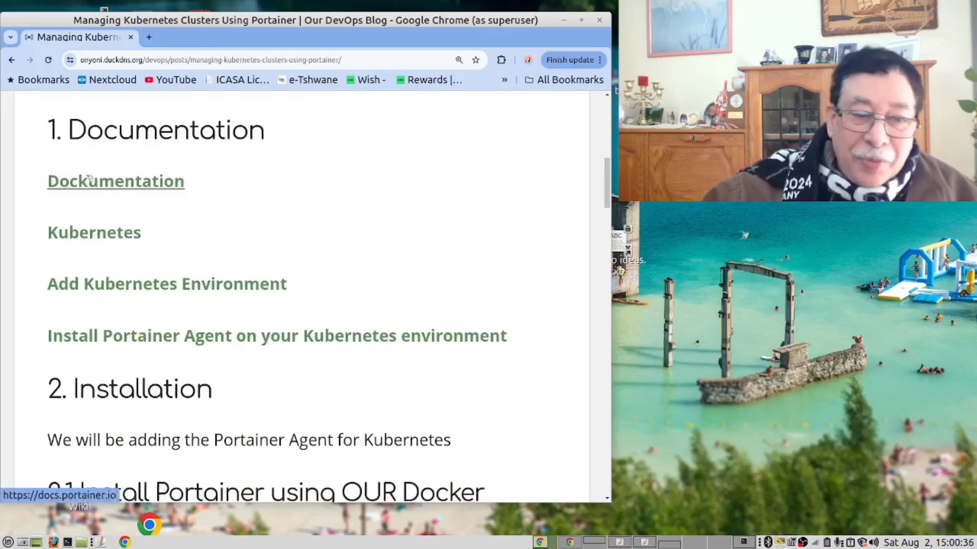
middle_click(109, 185)
left_click(187, 39)
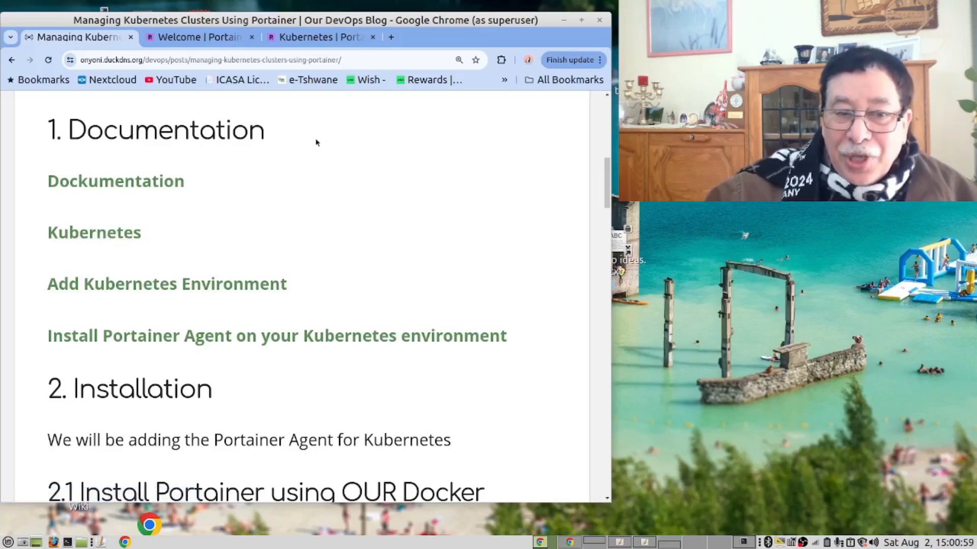
left_click(314, 39)
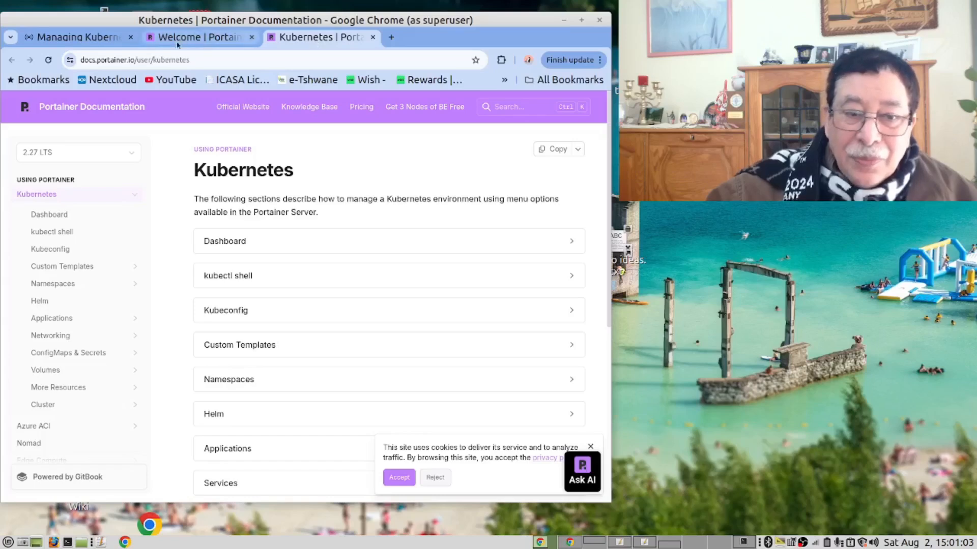
left_click(89, 36)
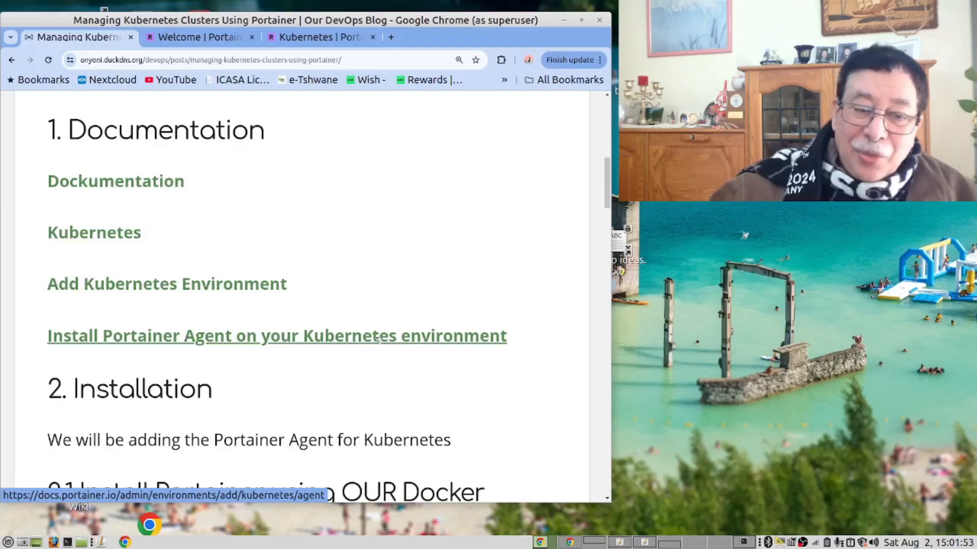
left_click(351, 336)
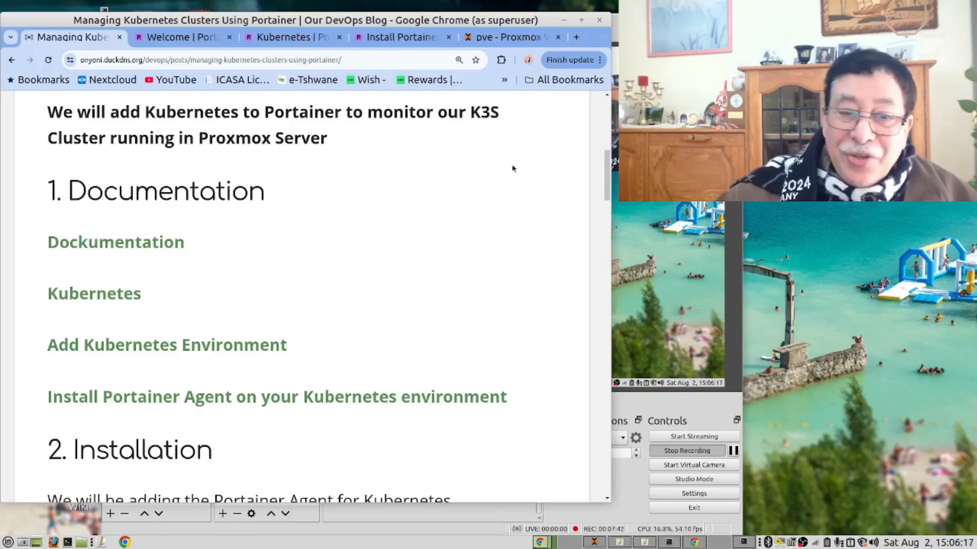
Step: In Proxmox, open the console of container 102 (Docker87), move it lower and widen its window
left_click(503, 37)
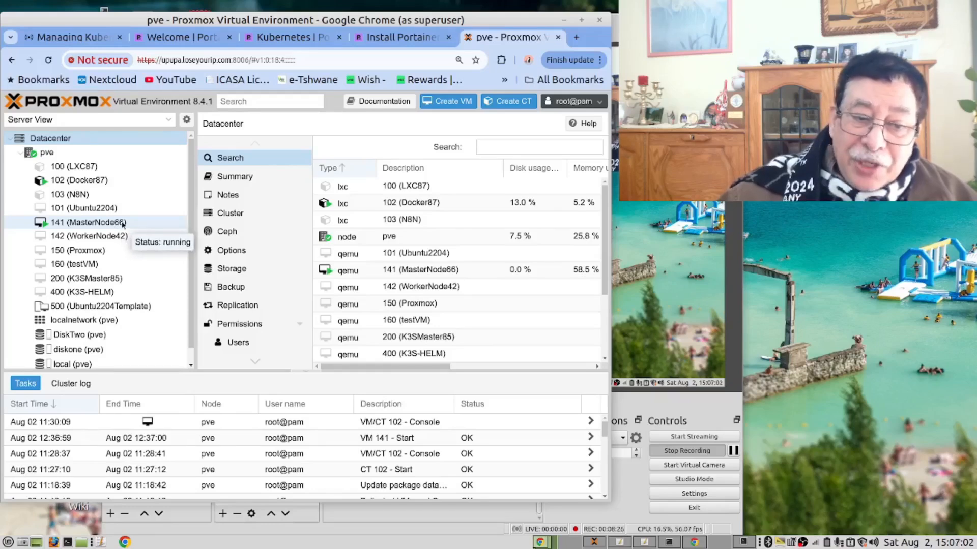
left_click(96, 181)
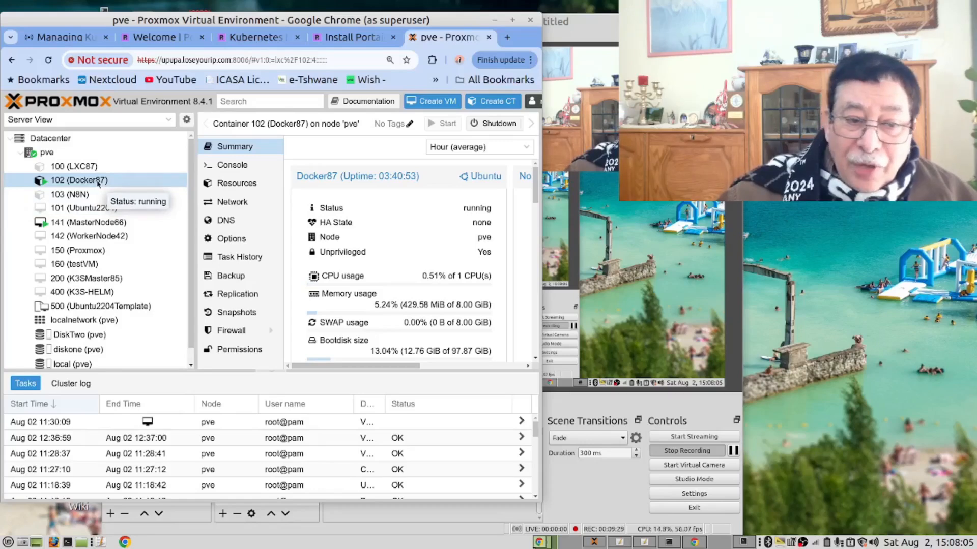
right_click(98, 183)
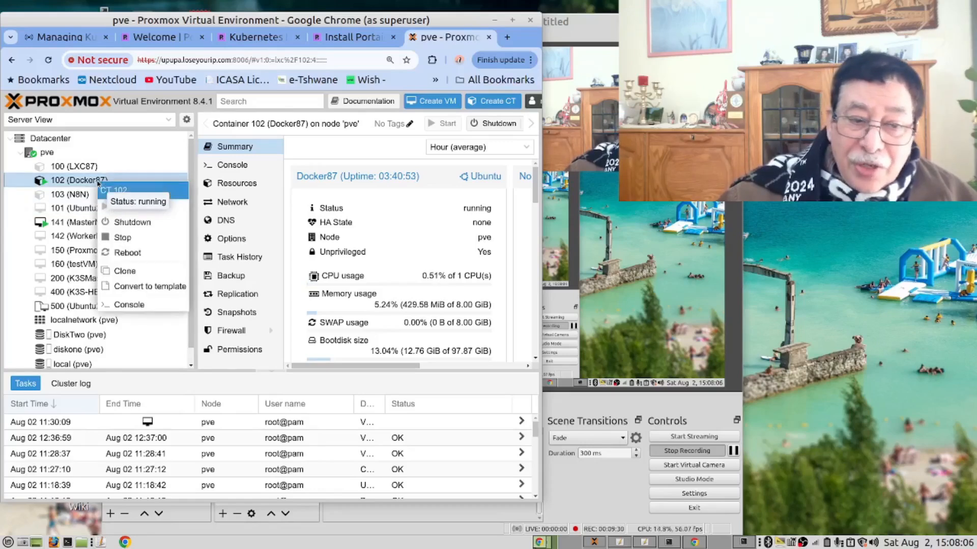
left_click(130, 304)
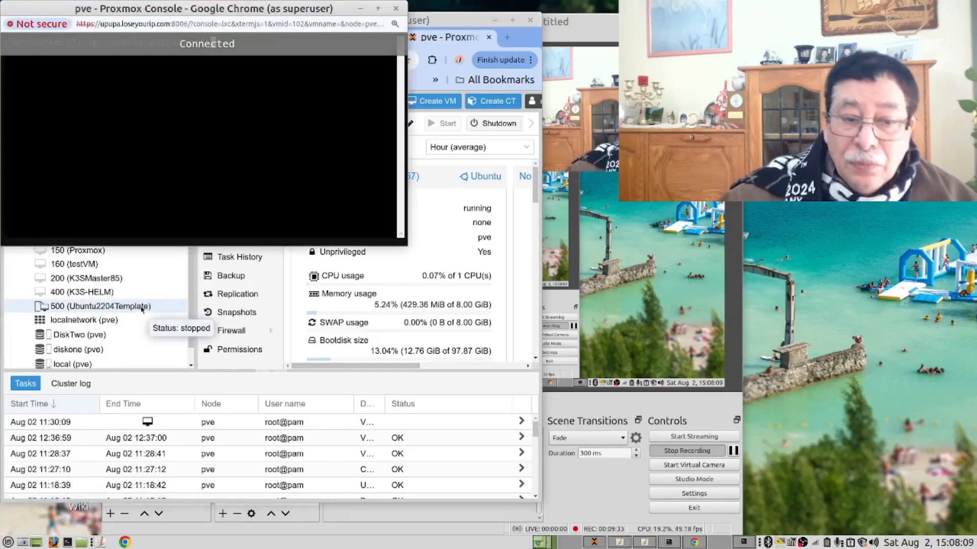
left_click_drag(313, 11, 309, 266)
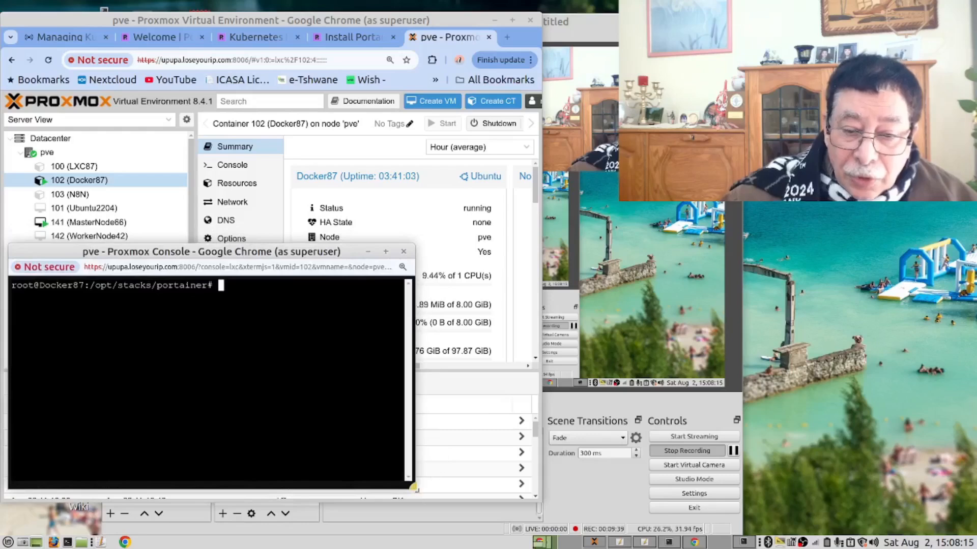
left_click_drag(414, 489, 824, 507)
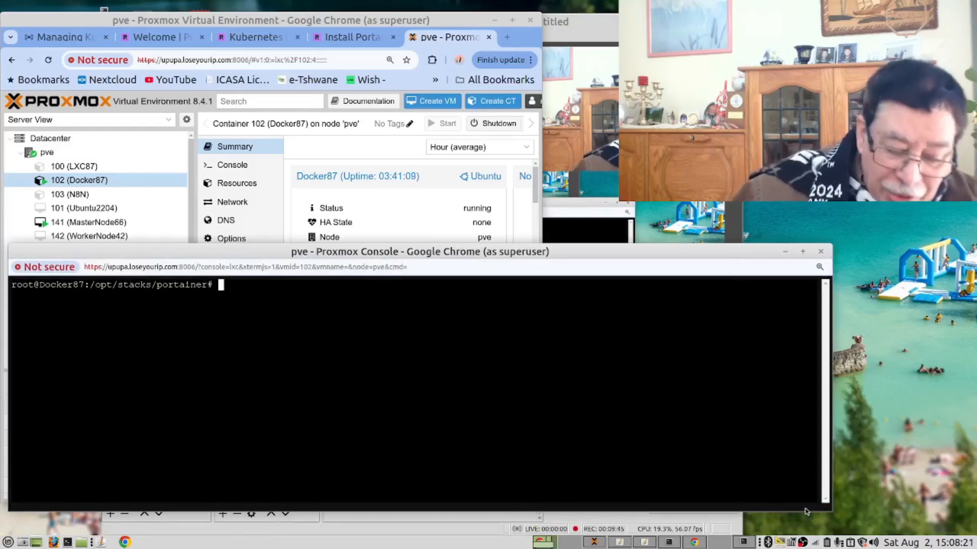
Step: Start a root login shell in the Docker87 console with sudo su - and clear the screen
type("su")
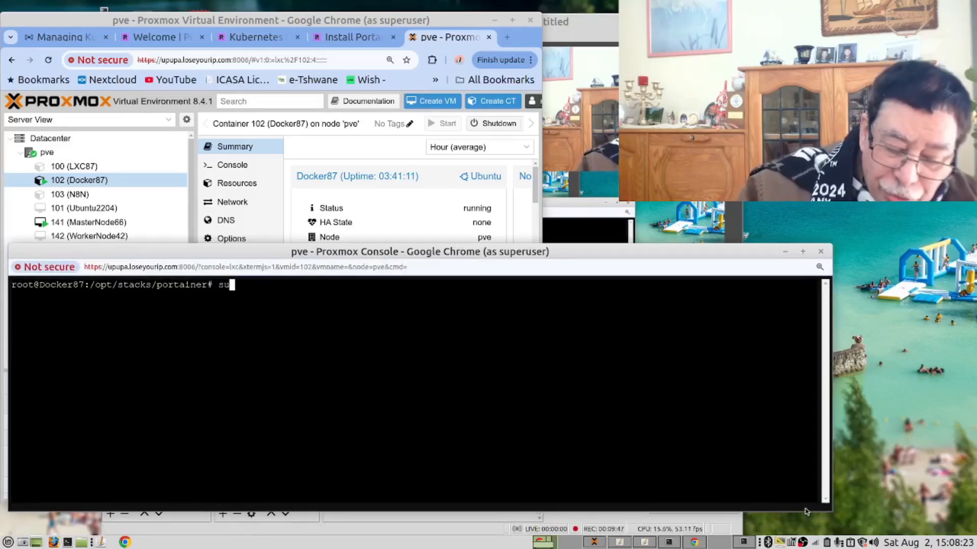
type("do su ")
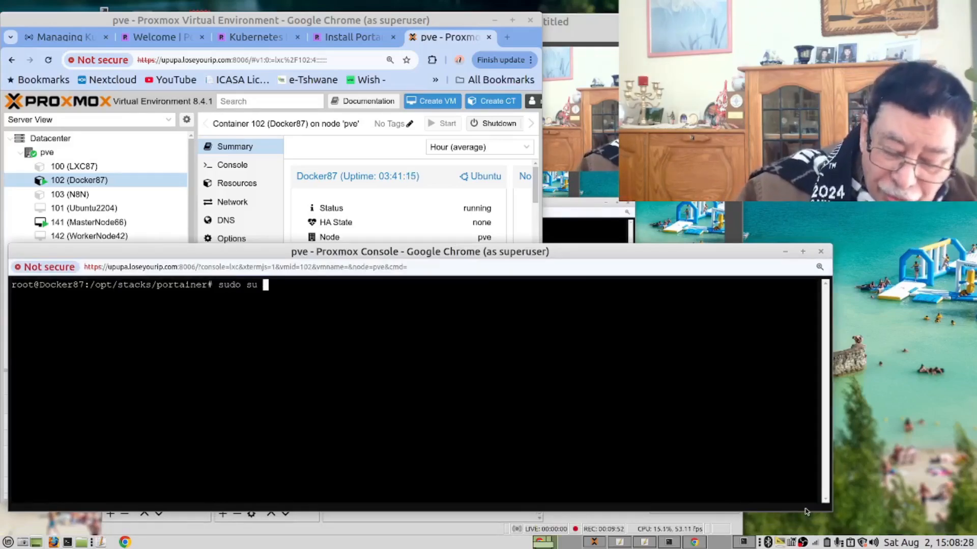
type("-")
key("Return")
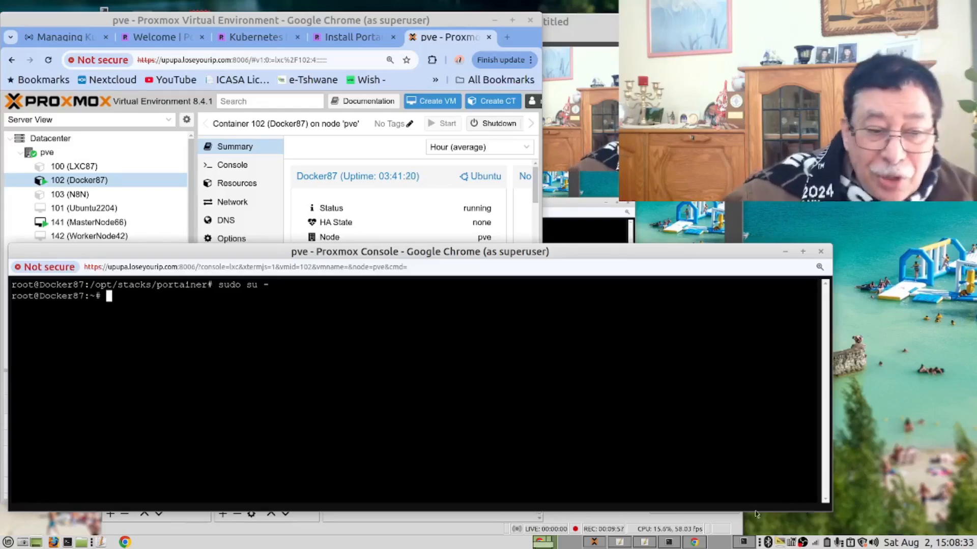
key("ctrl+l")
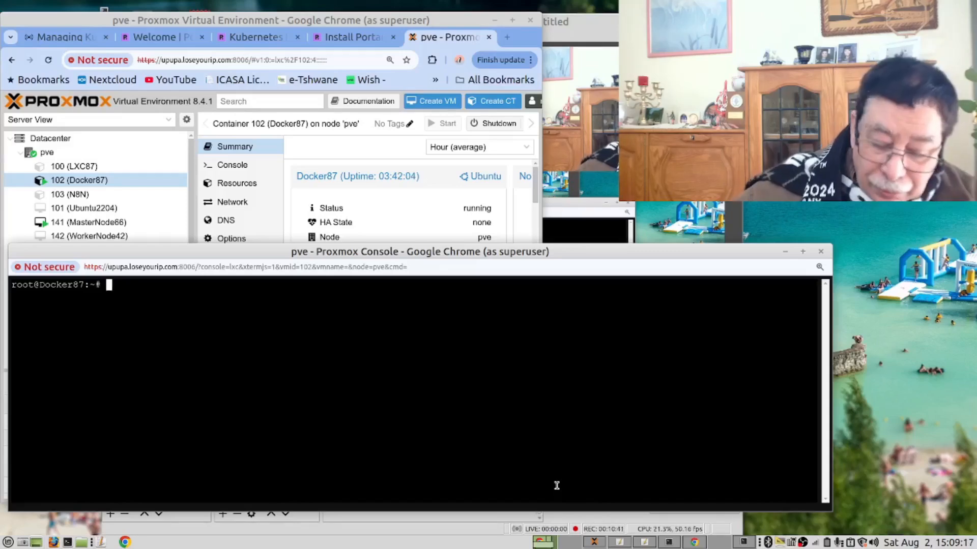
Step: Create the directory /opt/stacks/portainer/ with mkdir and the -p option, and change into it
type("mkdir /op")
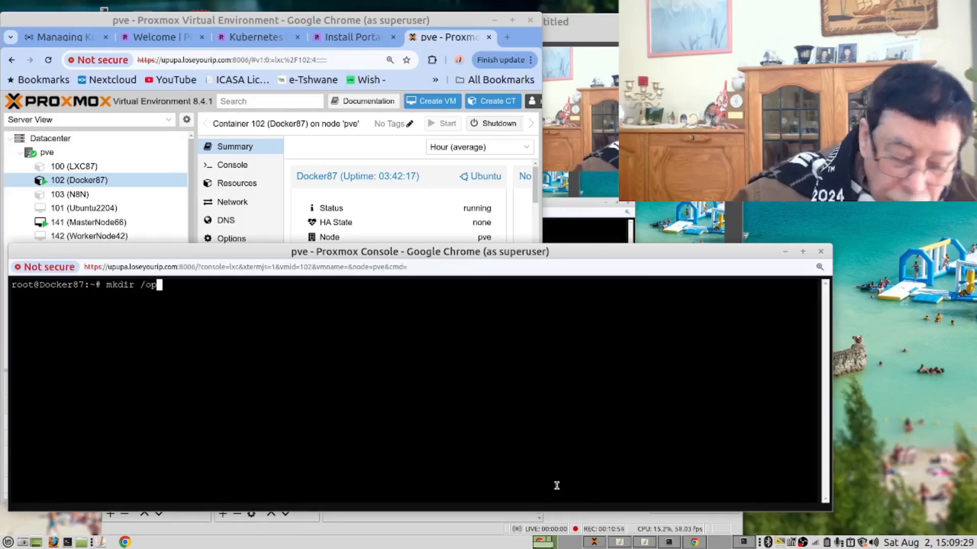
type("t/stacks/por")
type("tainer/ -p")
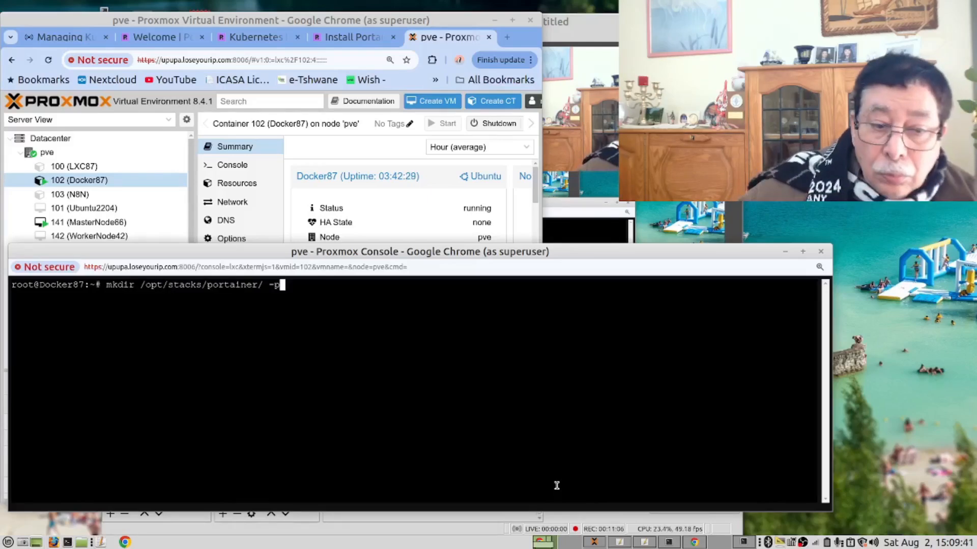
key("Return")
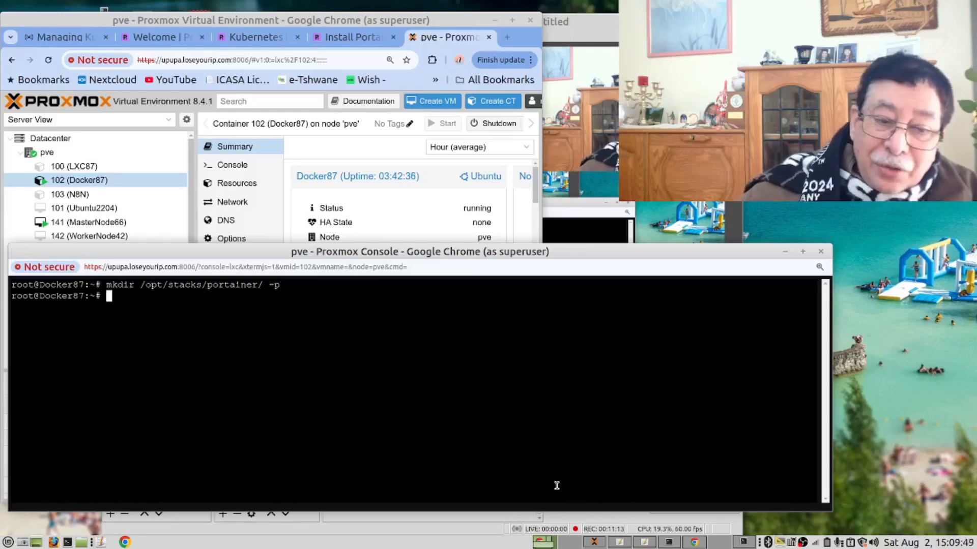
type("cd /opt/sc")
key("Tab")
key("Tab")
key("Return")
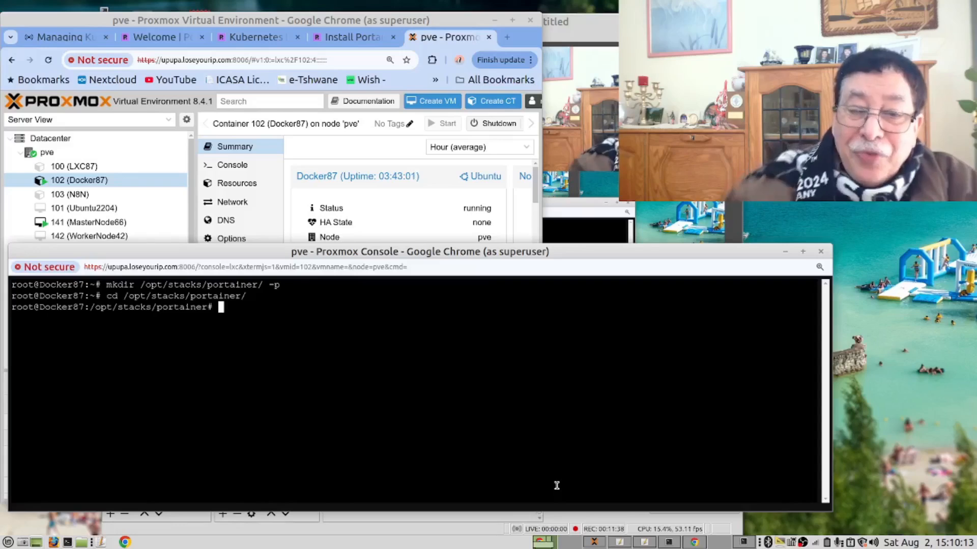
Step: Copy the compose.yaml code block from the blog post and open compose.yaml in nano
type("nano")
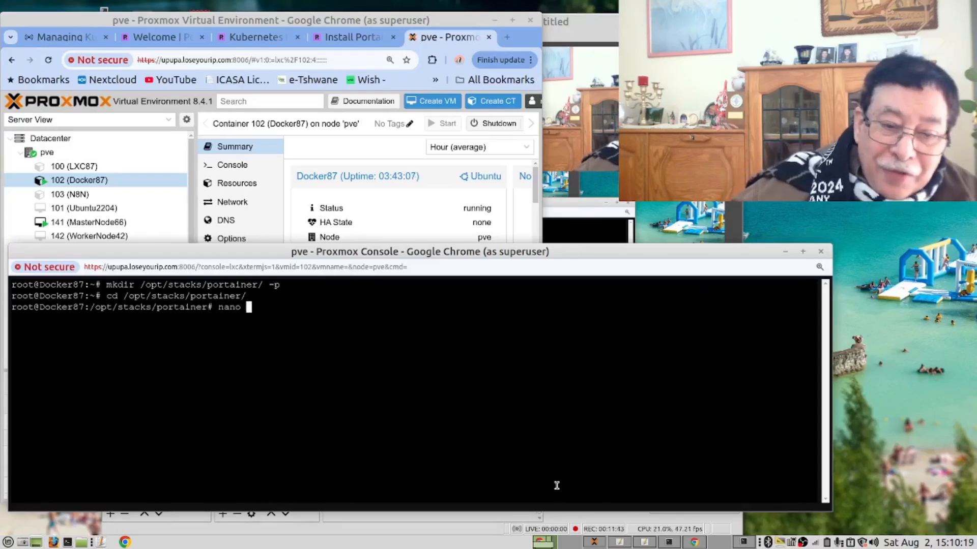
type("compose.yaml")
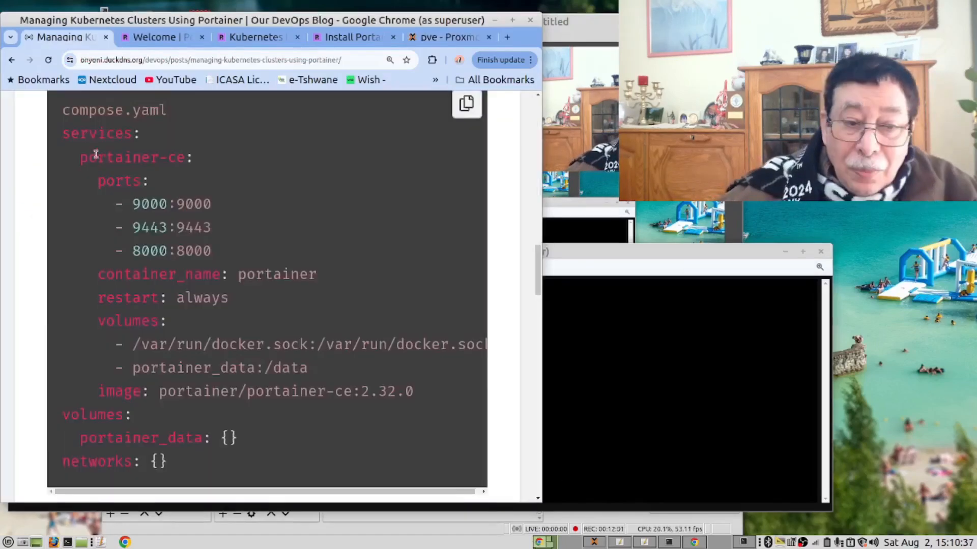
left_click_drag(61, 108, 212, 314)
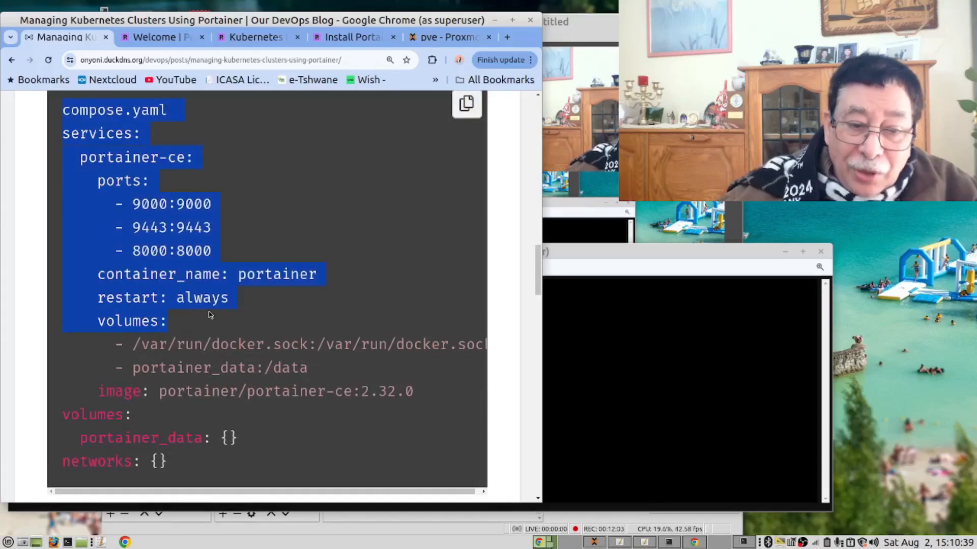
left_click(467, 104)
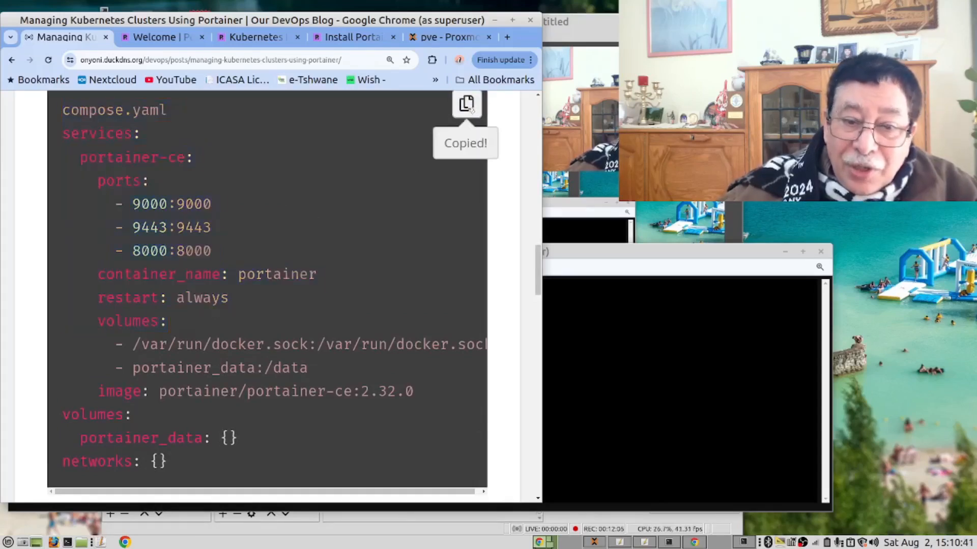
left_click(666, 389)
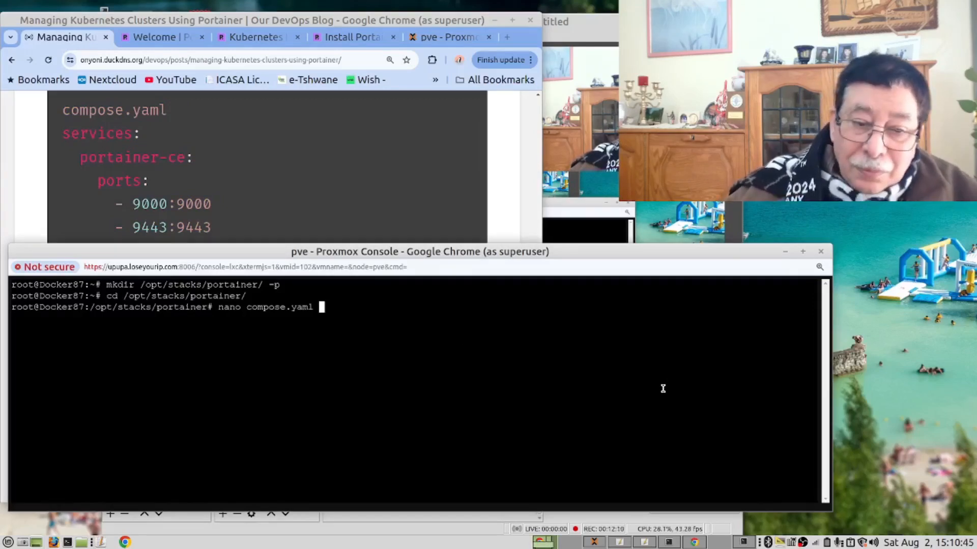
key("Return")
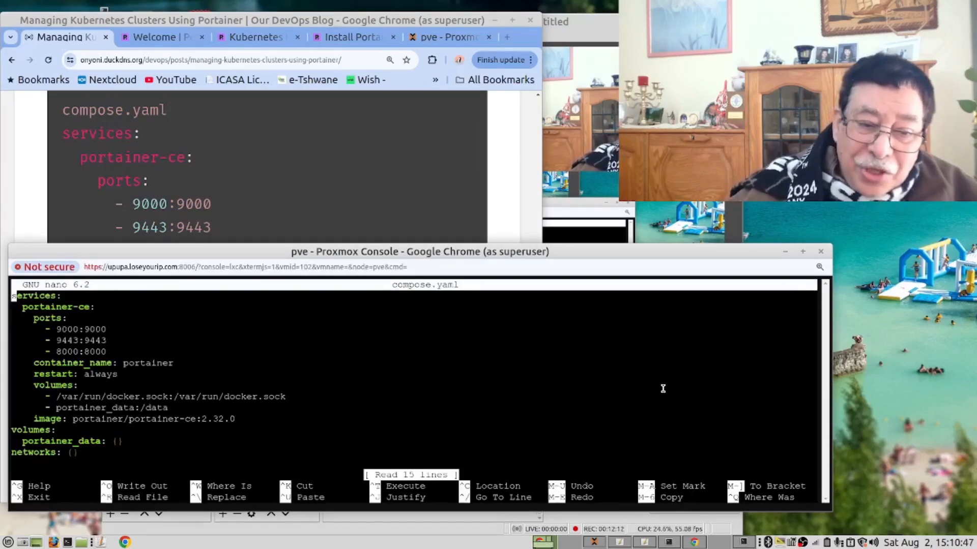
Step: Save compose.yaml in nano and exit the editor
right_click(277, 339)
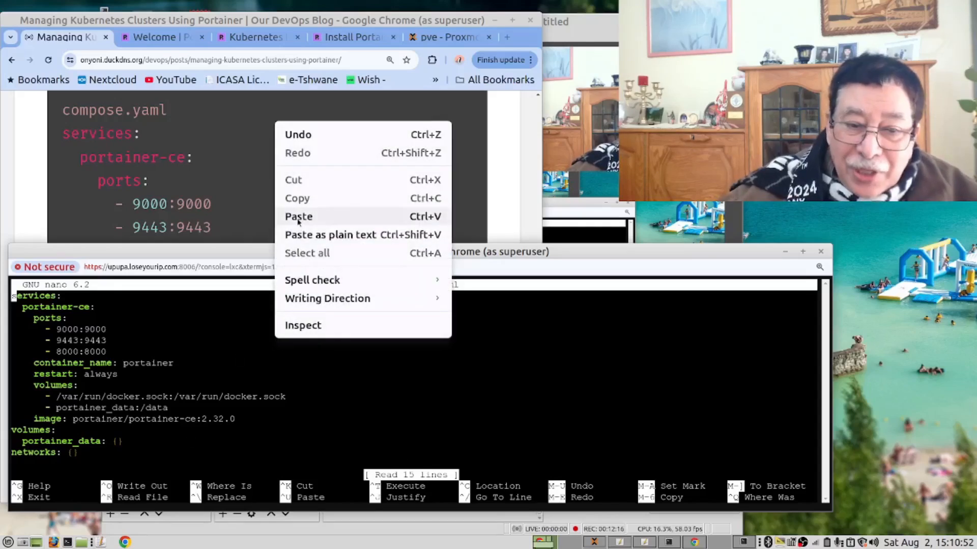
left_click(576, 416)
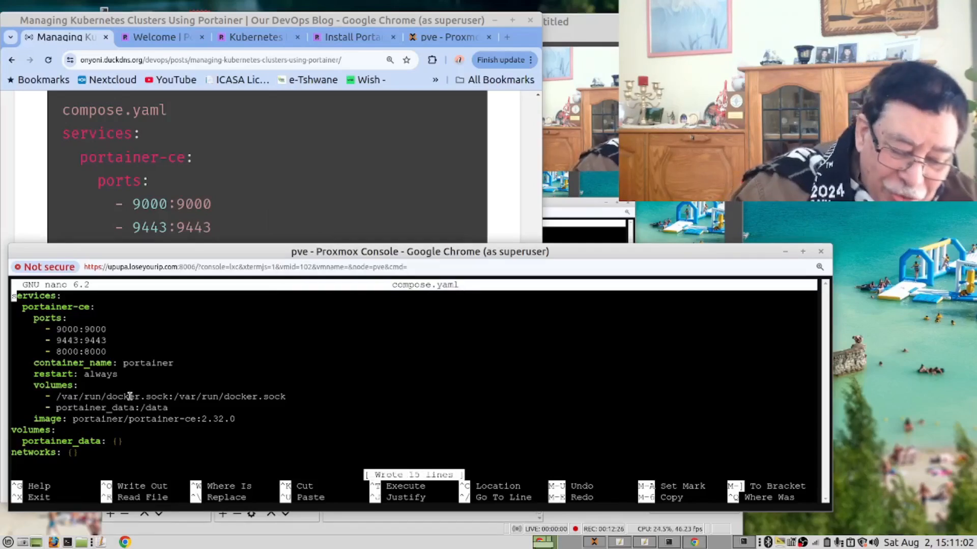
key("ctrl+x")
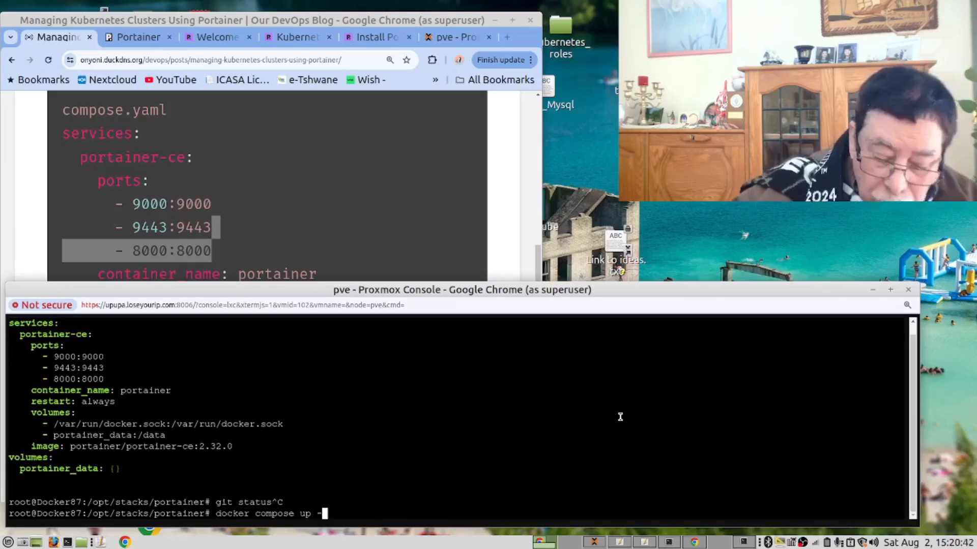
Step: Enter docker compose up -d at the prompt and cancel it without running it
type("docker")
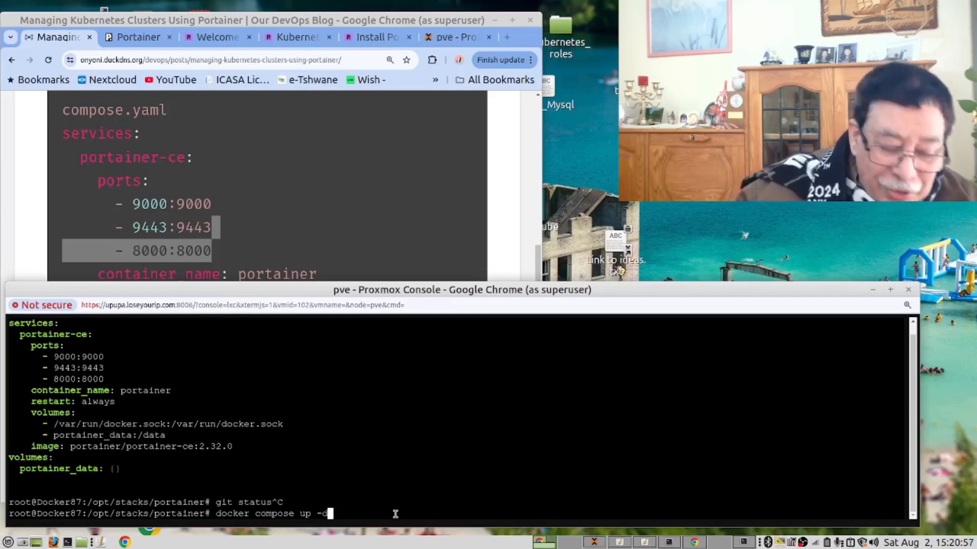
key("ctrl+c")
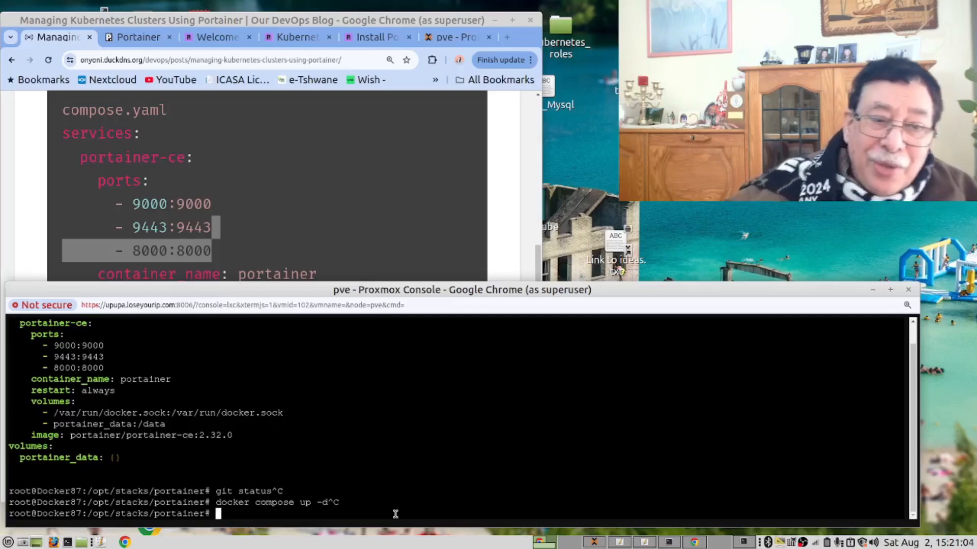
Step: Open Portainer through the blog post's tiger.loseyourip.com:9000 link, and close the Proxmox console window
left_click(362, 262)
scroll(362, 262, "down", 10)
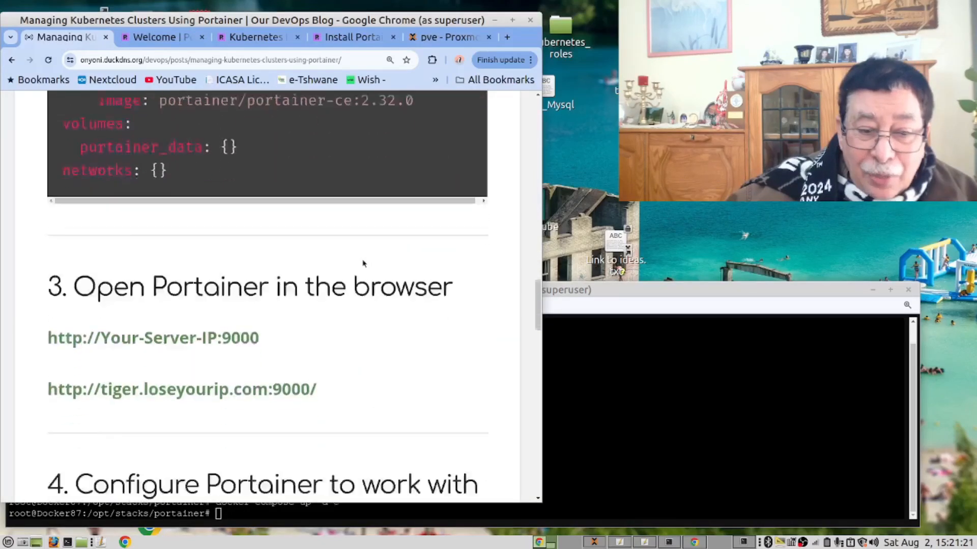
scroll(363, 263, "up", 1)
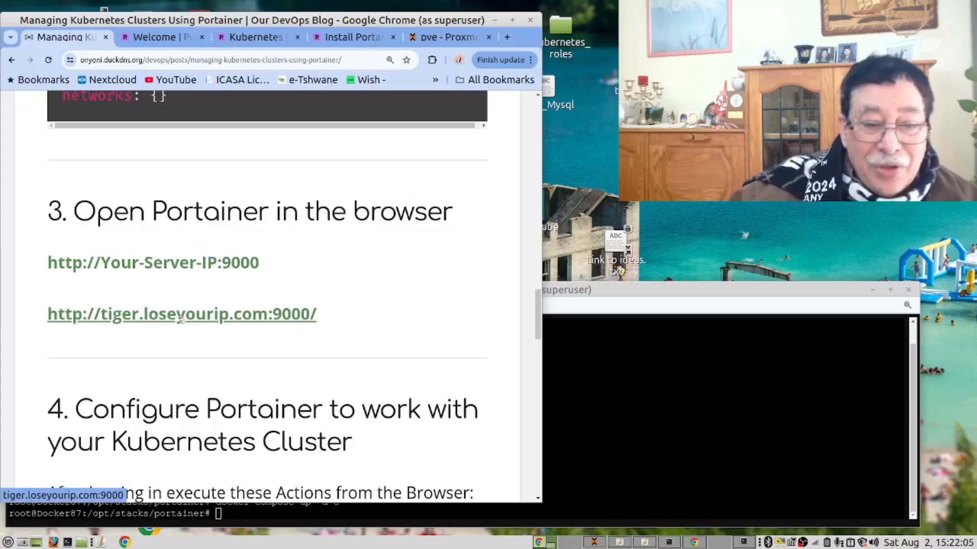
left_click(181, 319)
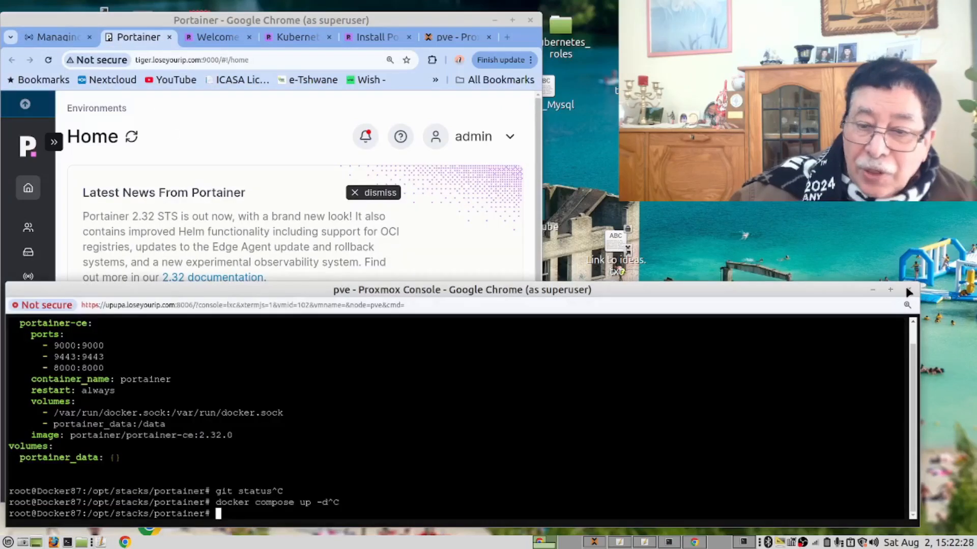
left_click(908, 290)
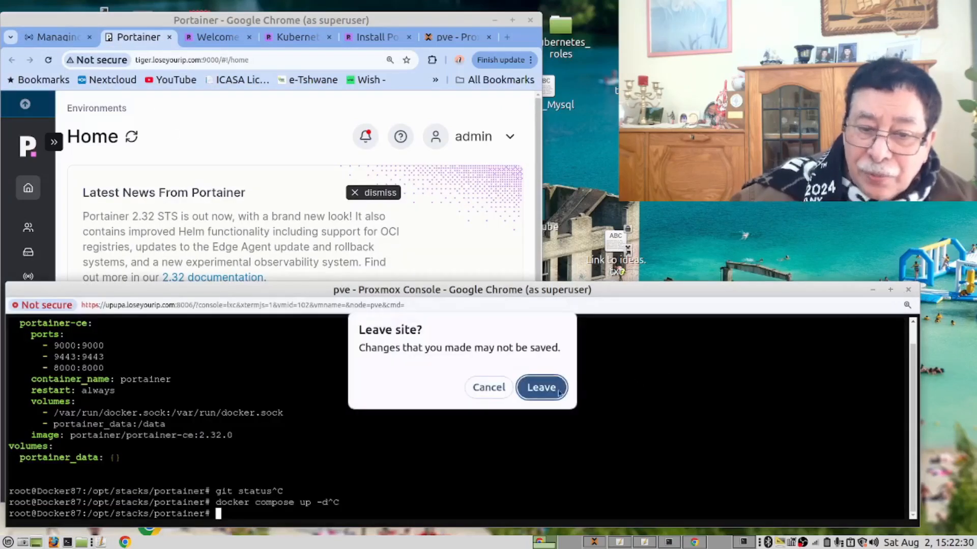
left_click(537, 389)
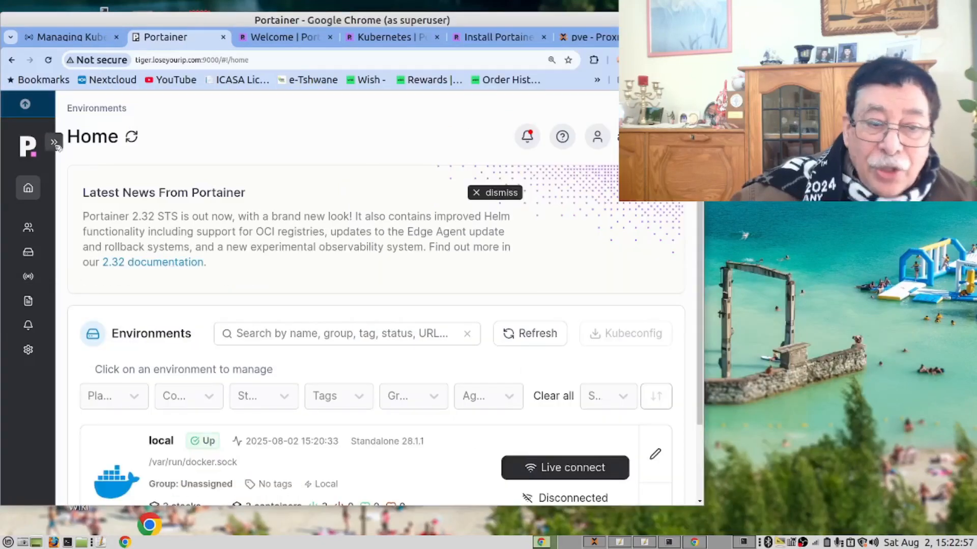
Step: Open the Environments management list from the environment-related administration section
left_click(55, 145)
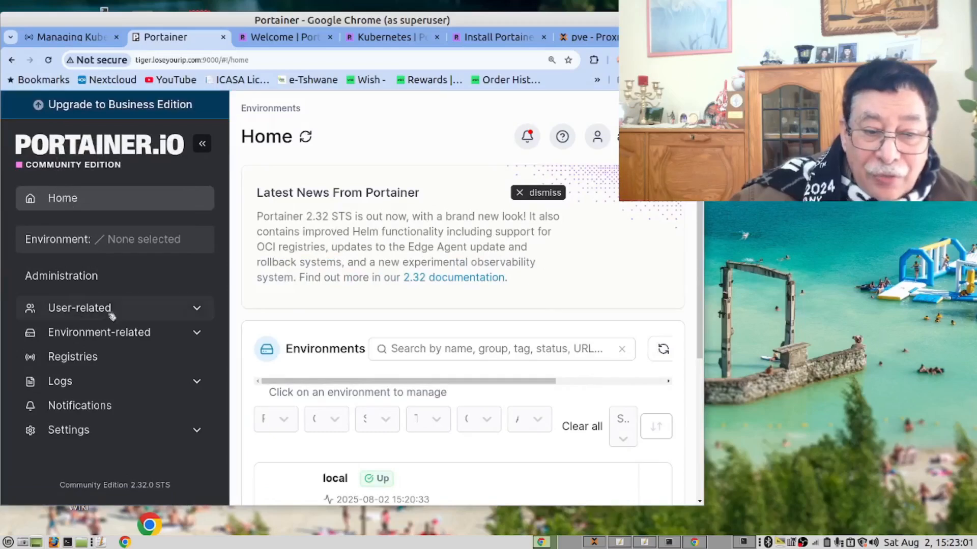
left_click(189, 340)
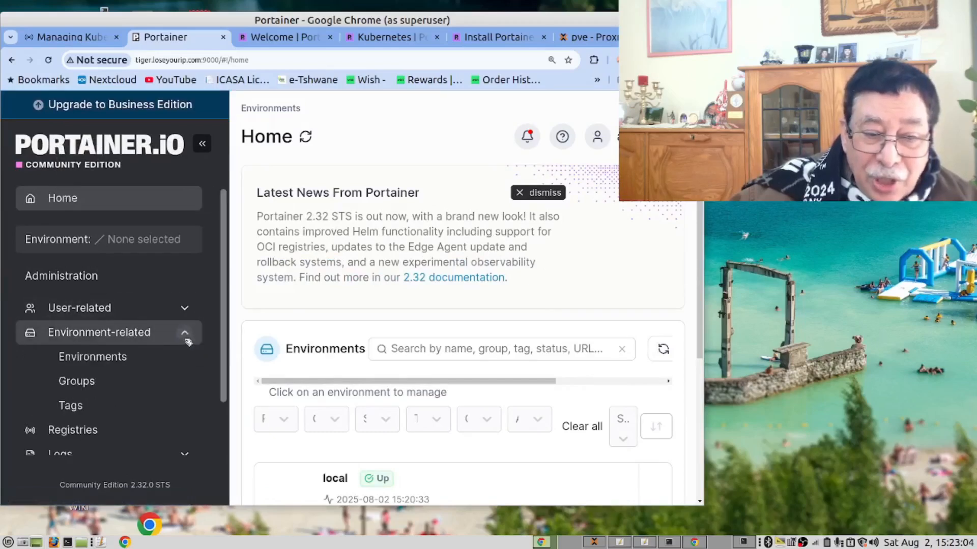
left_click(131, 364)
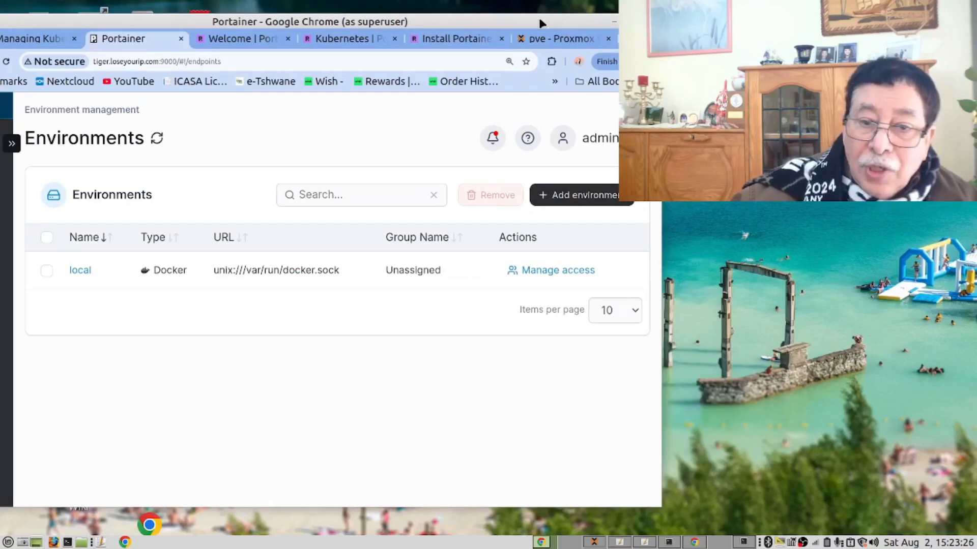
Step: Start adding an environment, choose Kubernetes as its type, and launch the setup wizard
left_click_drag(538, 16, 455, 16)
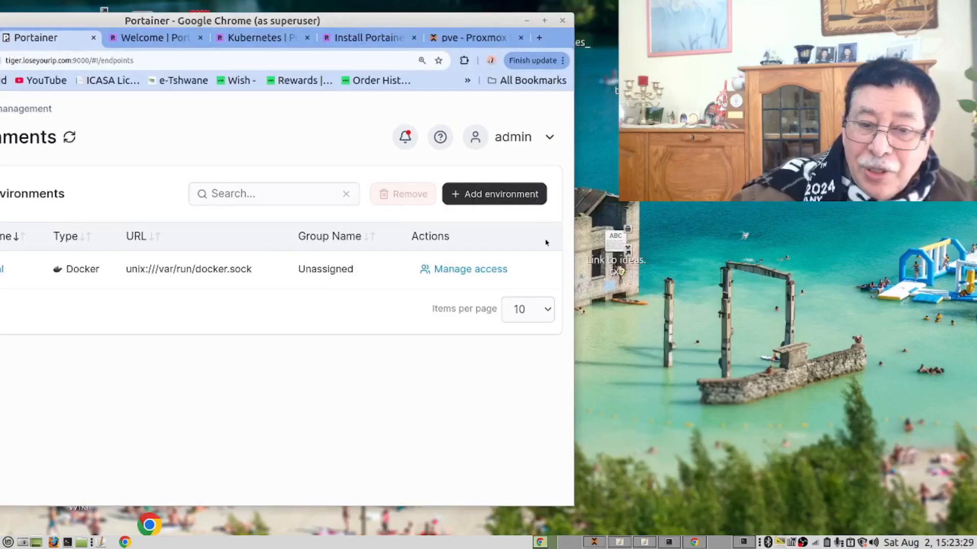
left_click(506, 197)
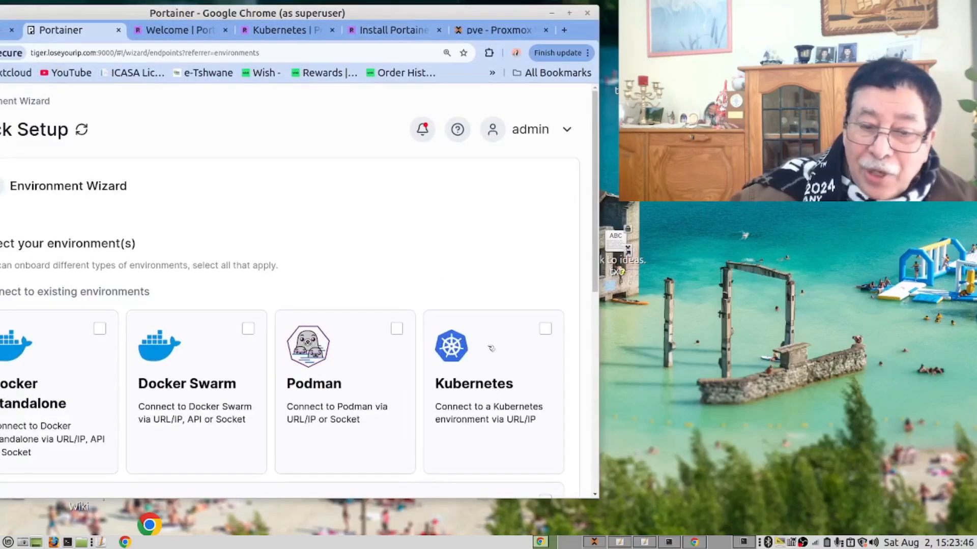
left_click(545, 330)
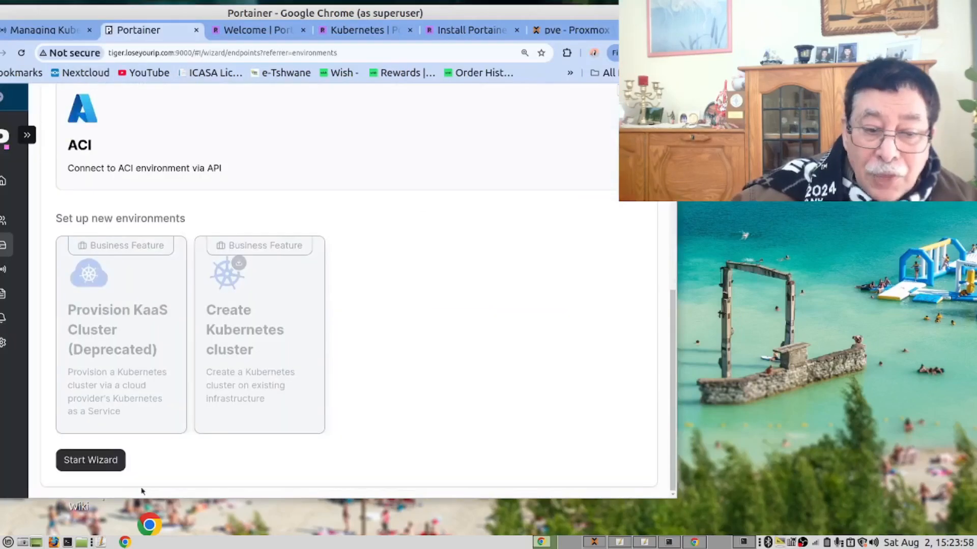
left_click(98, 463)
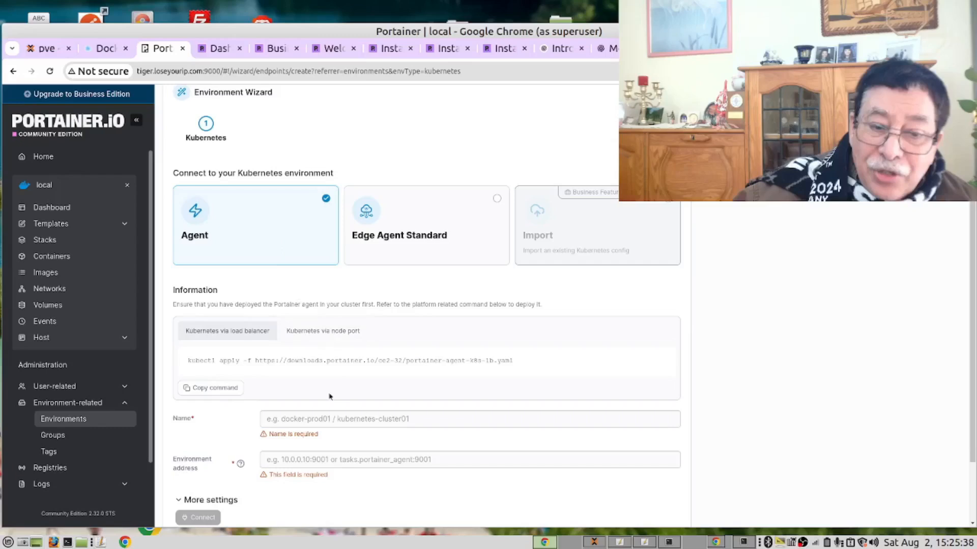
Step: Name the new environment K3S Cluster and set its environment address to 10.154.2.66:9001
left_click(332, 423)
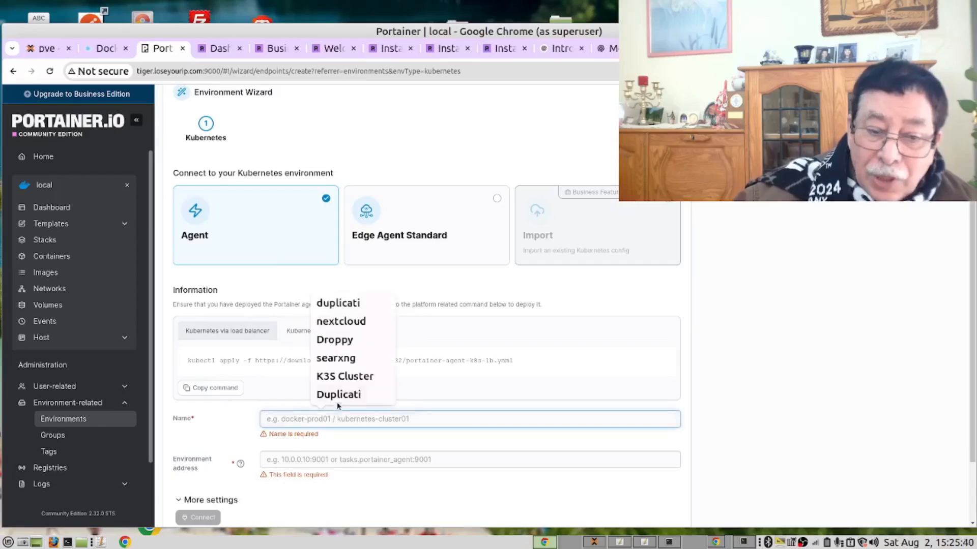
left_click(339, 377)
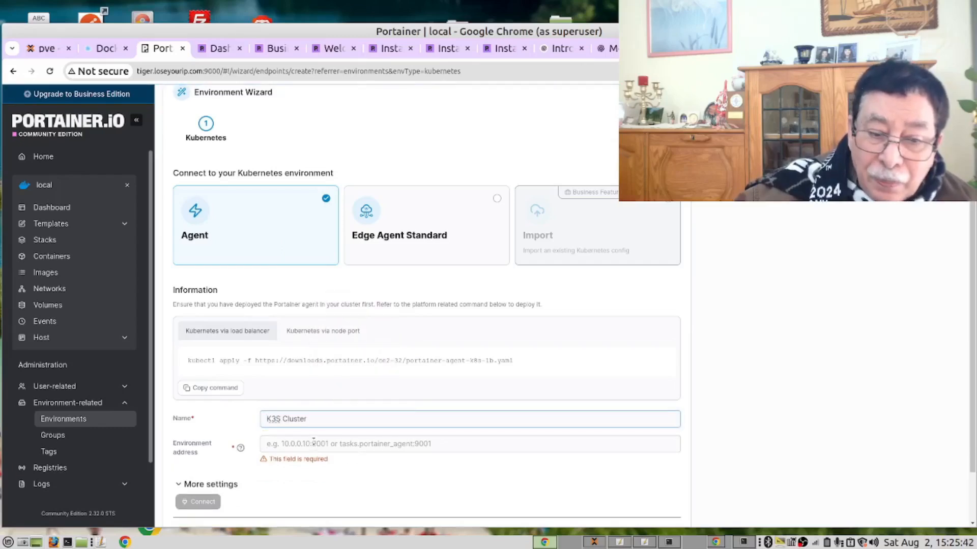
left_click(313, 443)
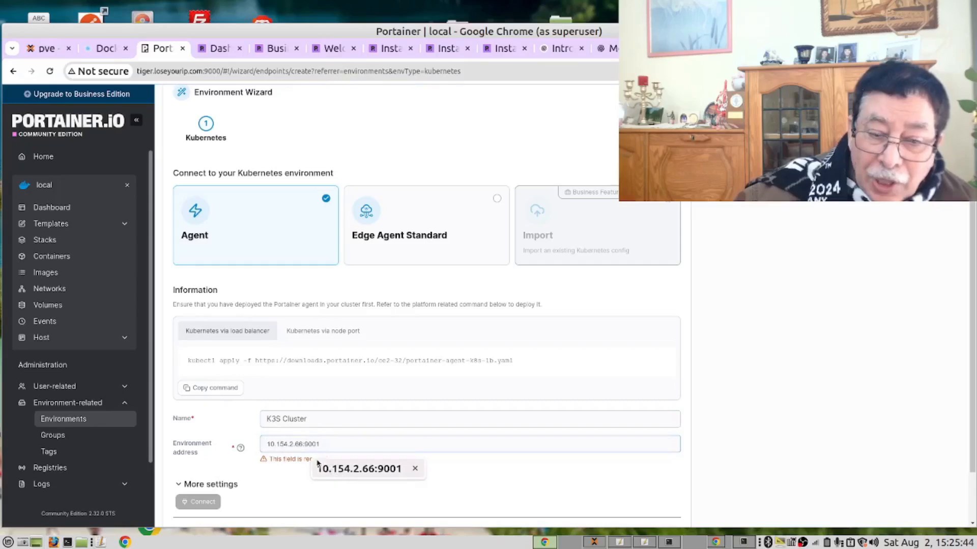
left_click(349, 476)
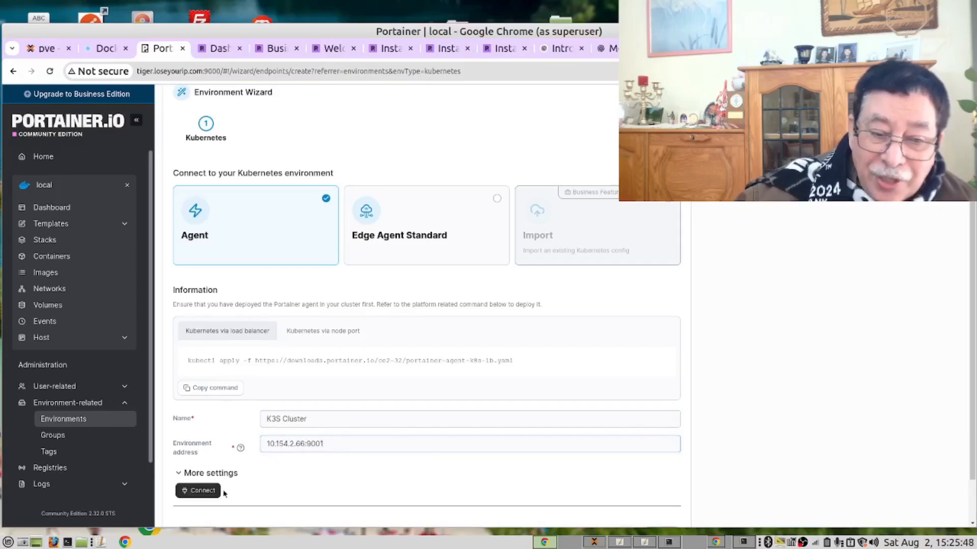
Step: Copy the wizard's kubectl apply command for deploying the Portainer agent via load balancer
left_click_drag(527, 364, 398, 363)
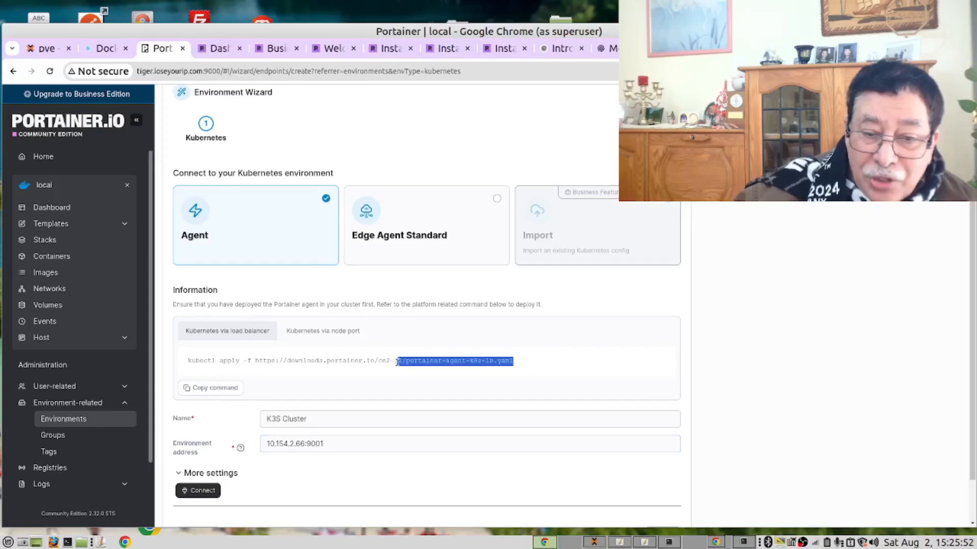
left_click(232, 389)
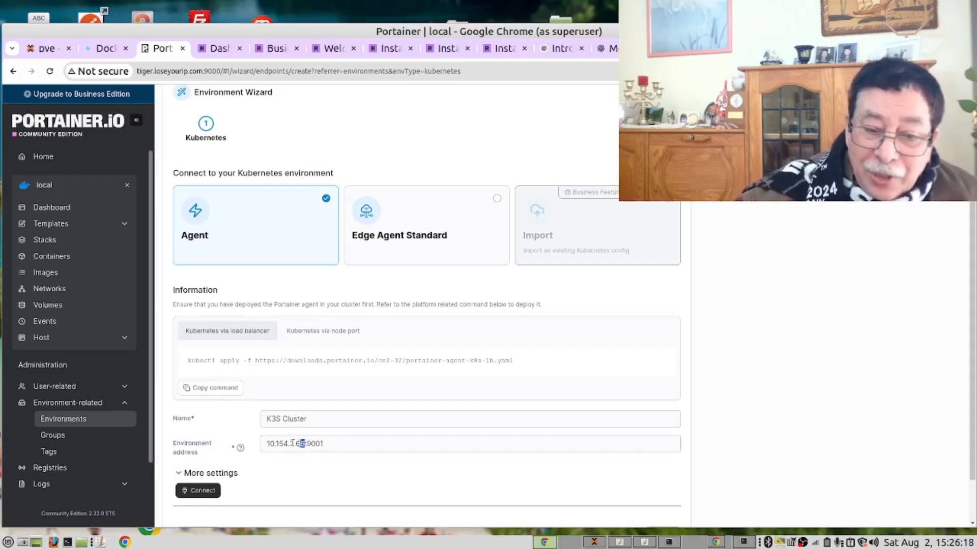
Step: Open a terminal, connect over SSH to the user account at 10.154.2.66, and enter the account password
left_click_drag(292, 443, 262, 459)
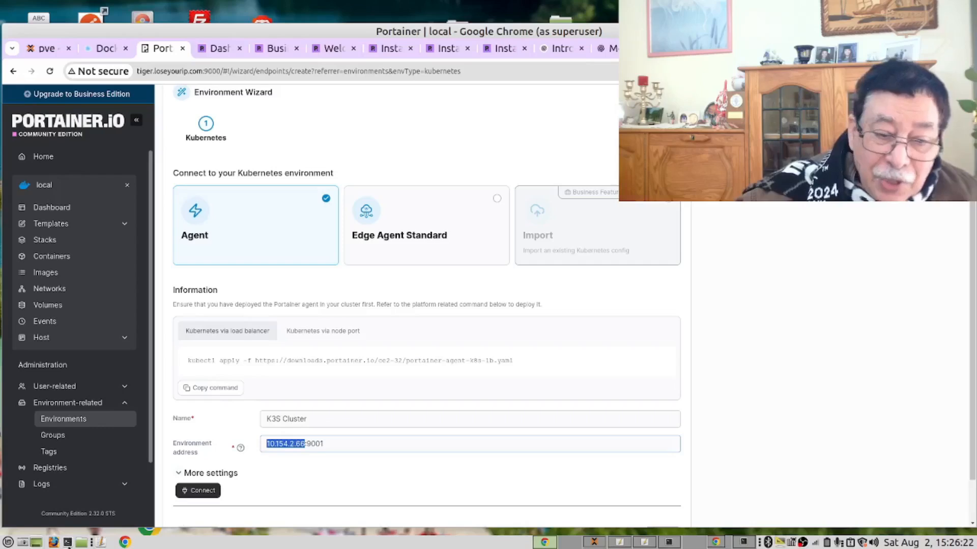
left_click(71, 542)
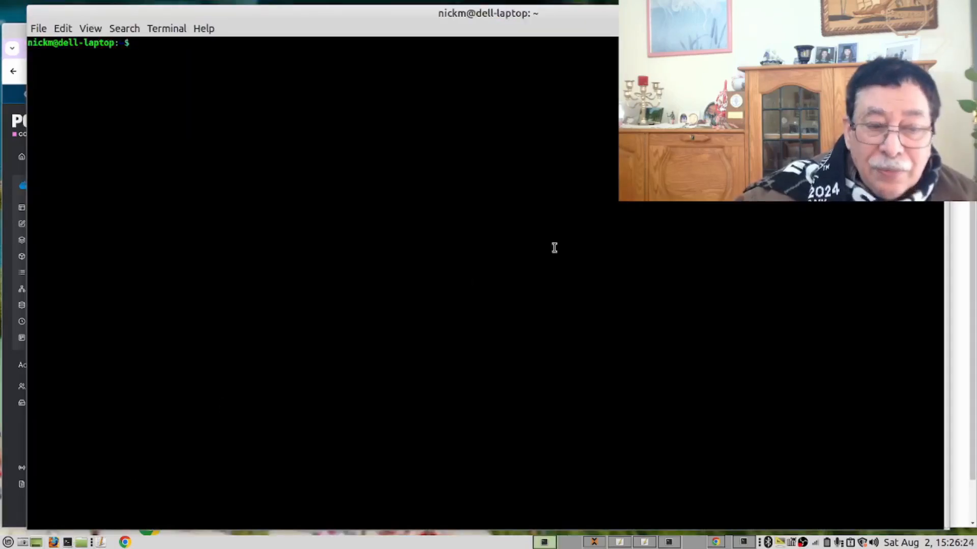
left_click_drag(628, 6, 626, 246)
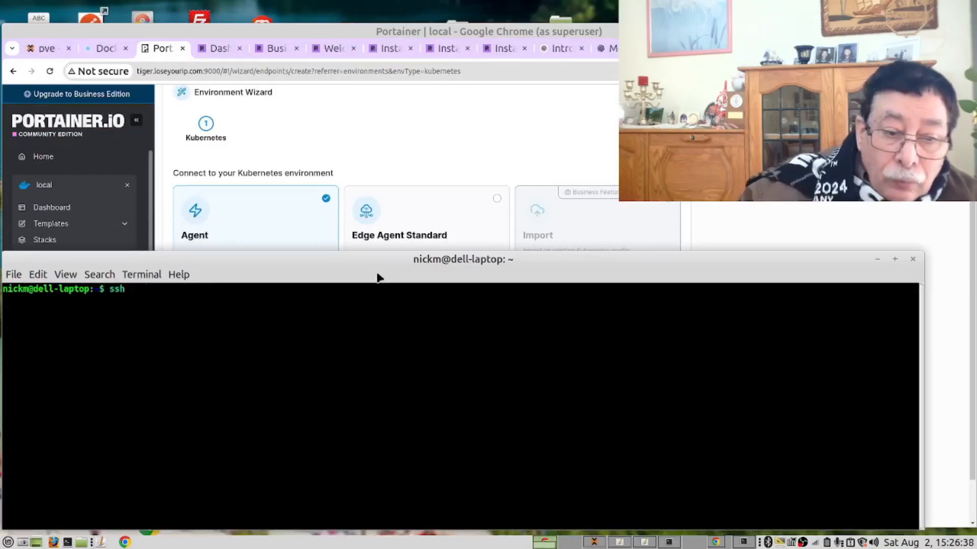
type("nickm@10.154.2.66")
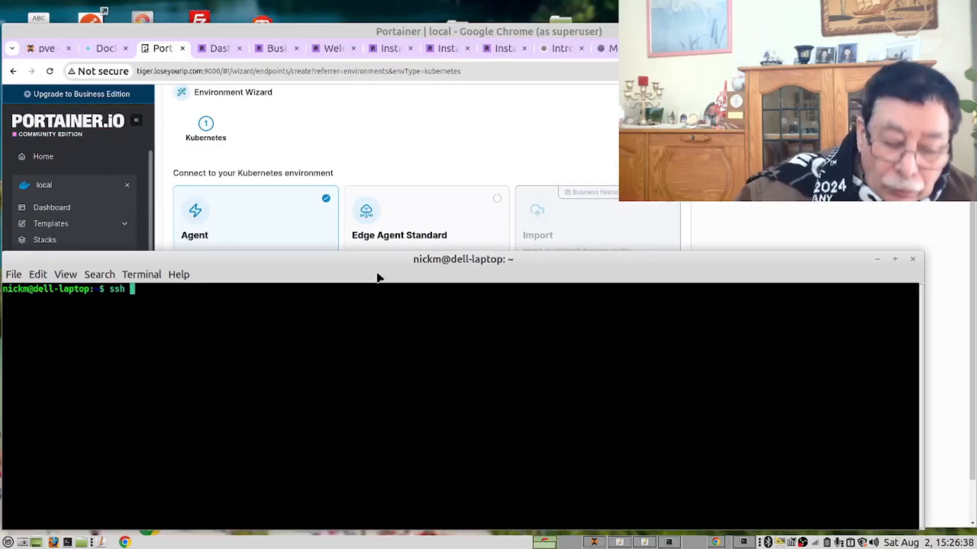
key("Return")
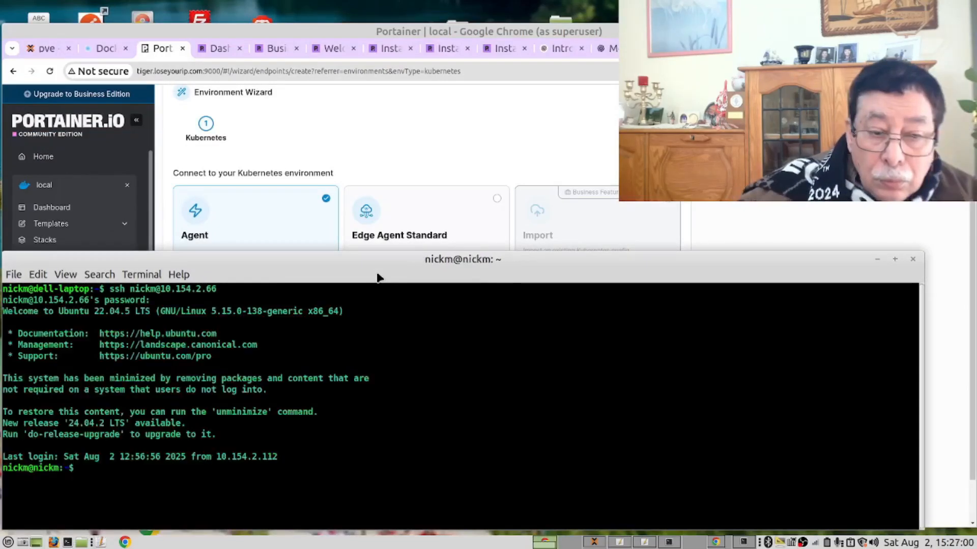
Step: Switch to the root shell with sudo su - and enter the sudo password
type("sudo su -")
key("Return")
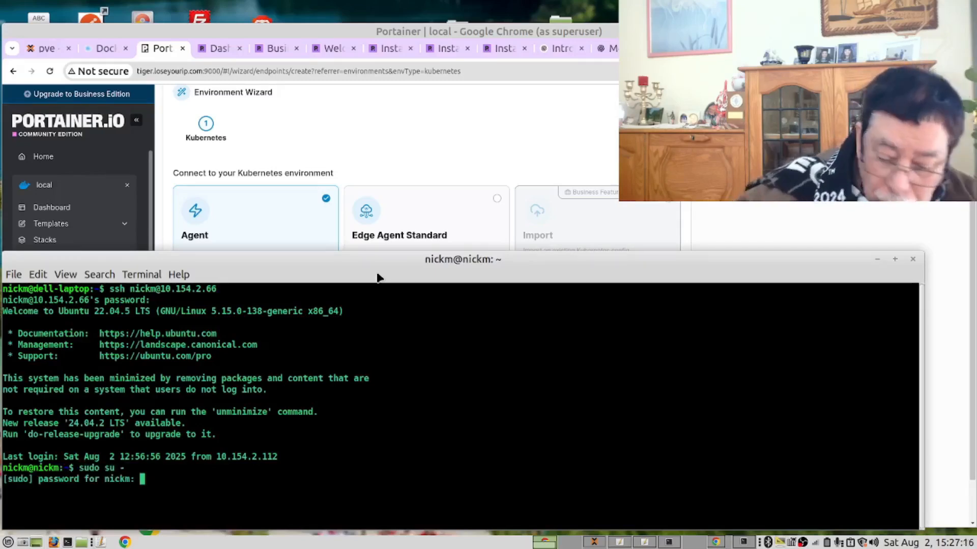
key("Return")
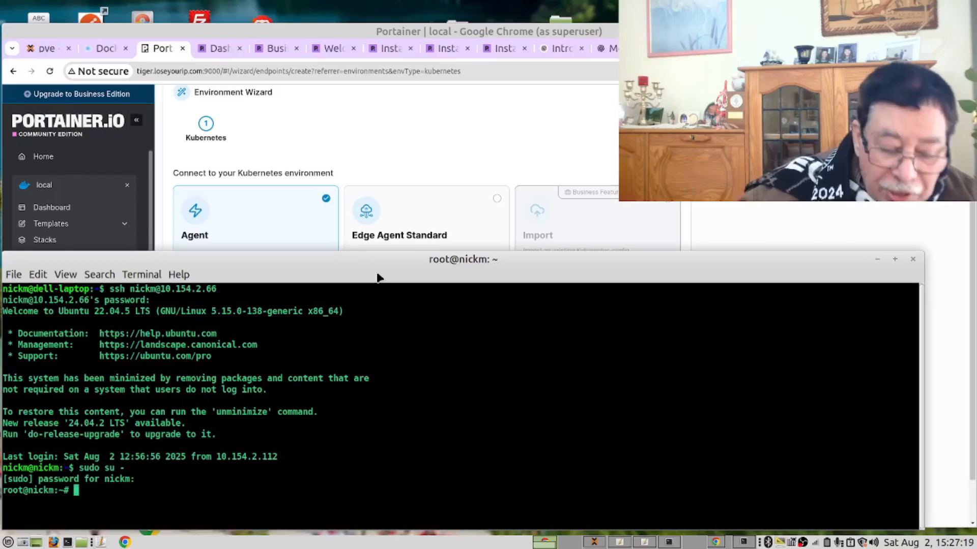
Step: Clear the terminal and list the cluster's nodes with kubectl get nodes
type("clear")
key("Return")
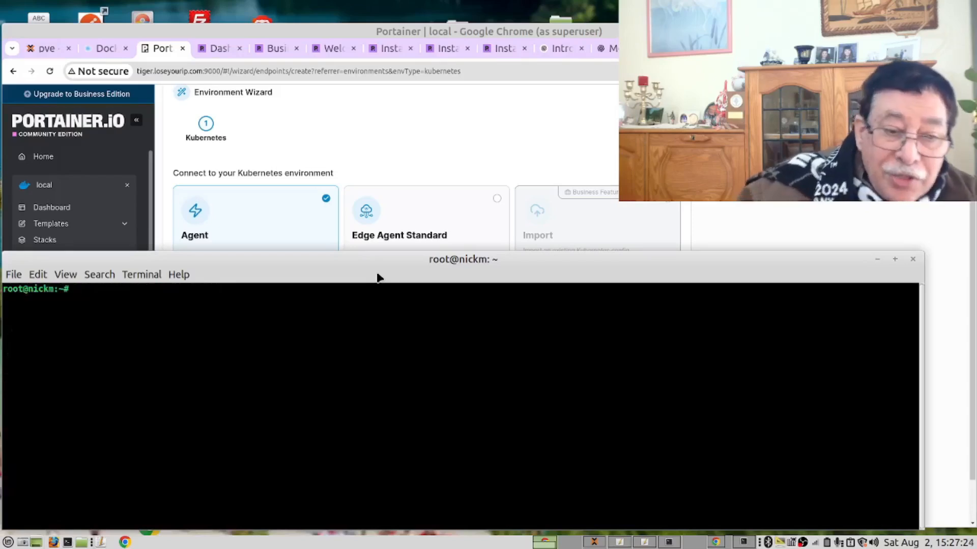
type("kubectl get nodes")
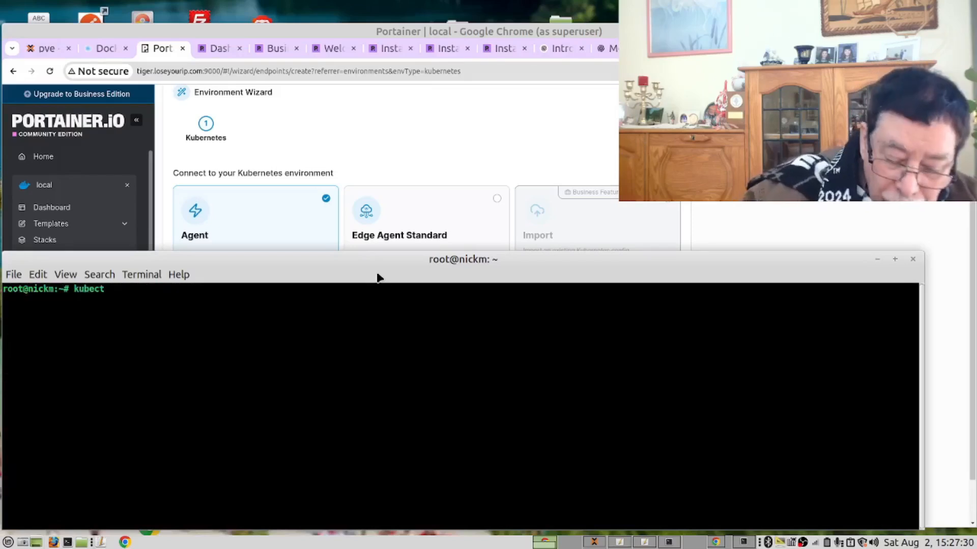
key("Return")
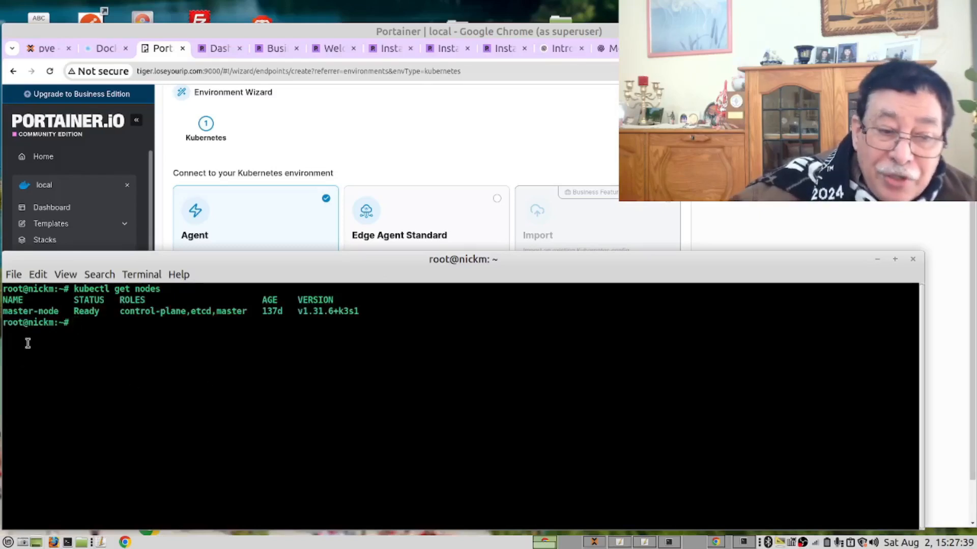
right_click(128, 399)
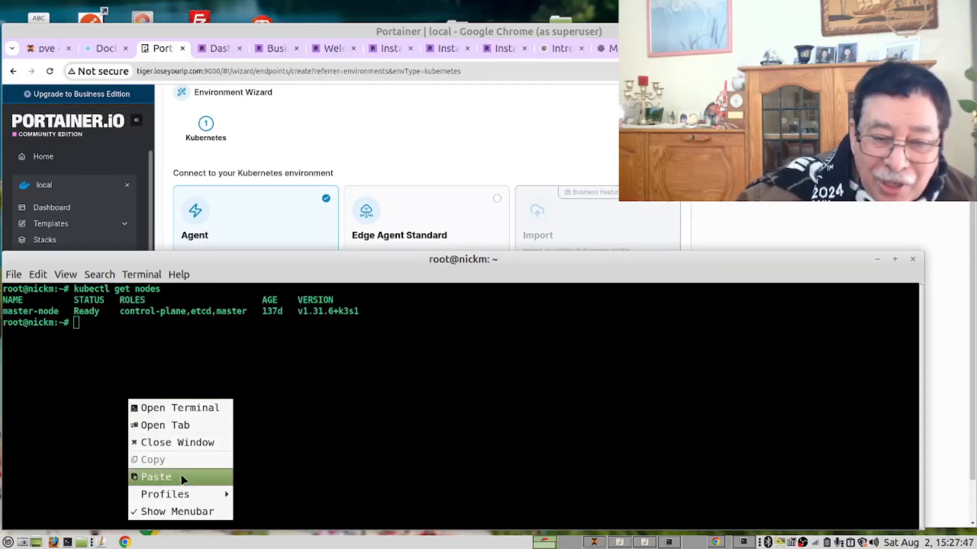
left_click(179, 474)
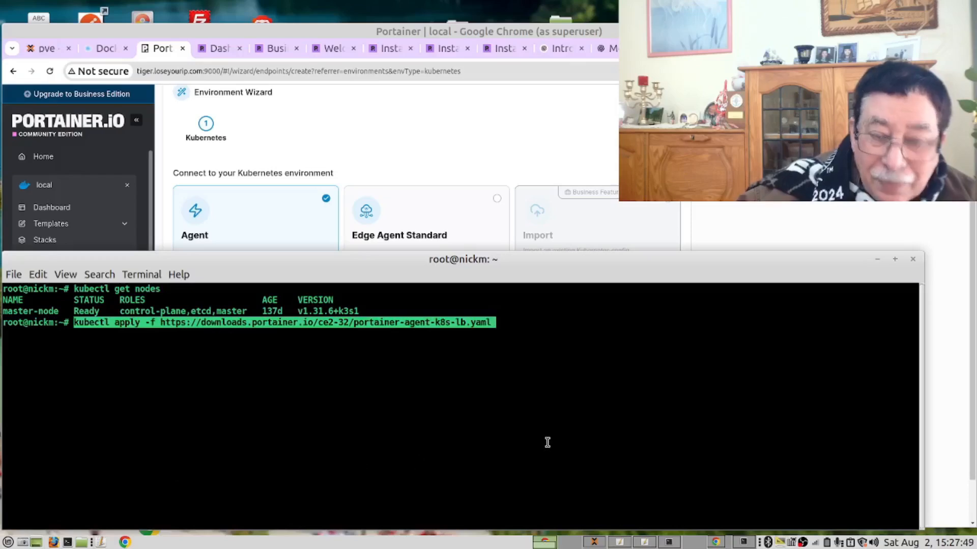
key("Return")
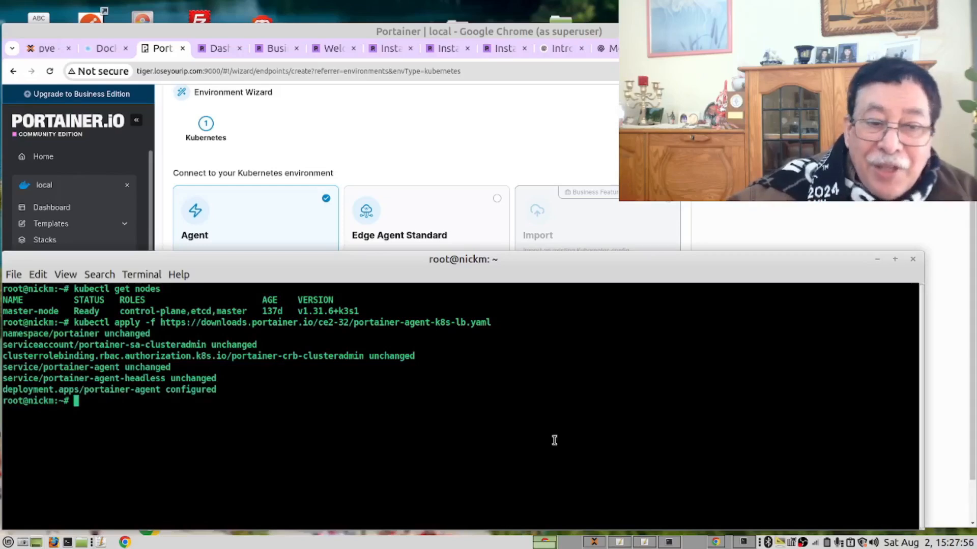
Step: Close the terminal, ending its running session, and connect the K3S Cluster environment in the Portainer wizard
left_click(911, 260)
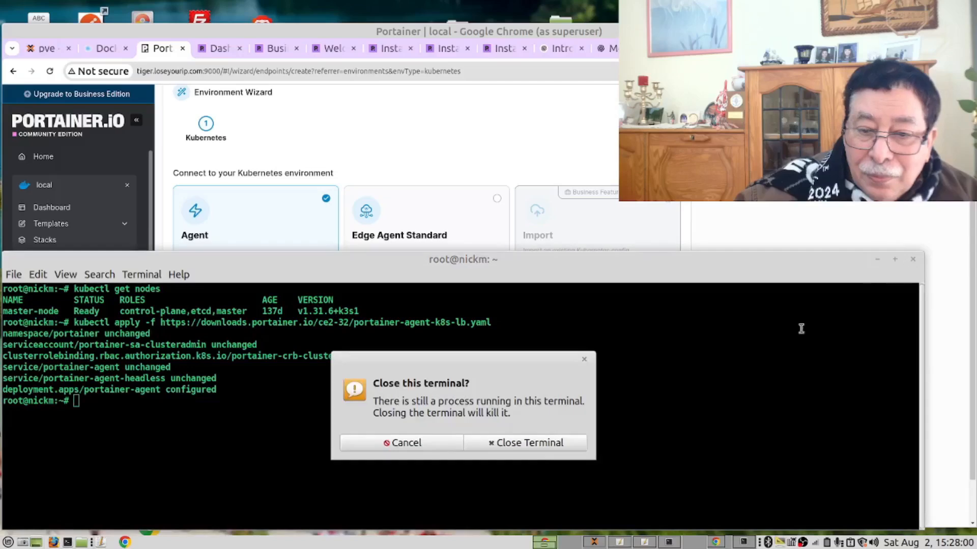
left_click(520, 443)
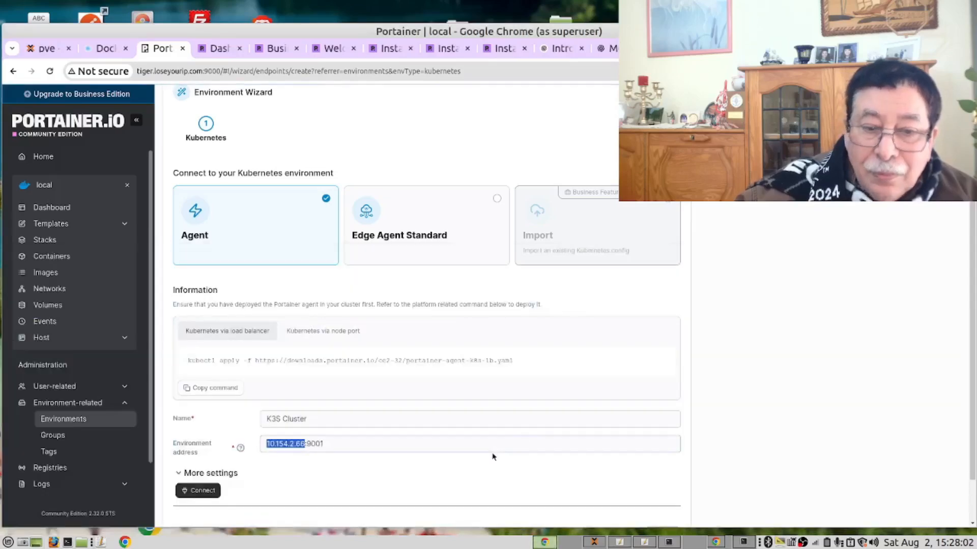
left_click(205, 491)
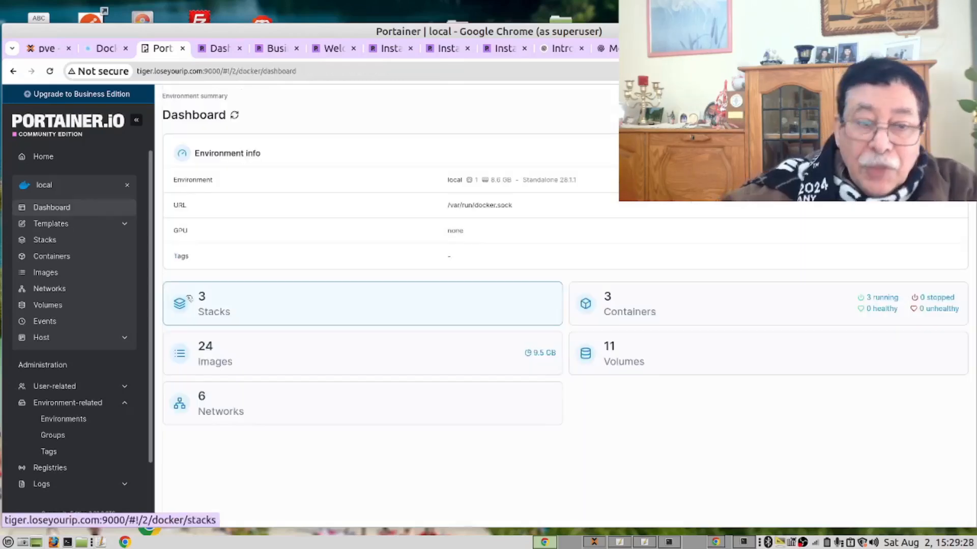
Step: Open the K3S Cluster environment's dashboard from the Portainer home page
left_click(53, 159)
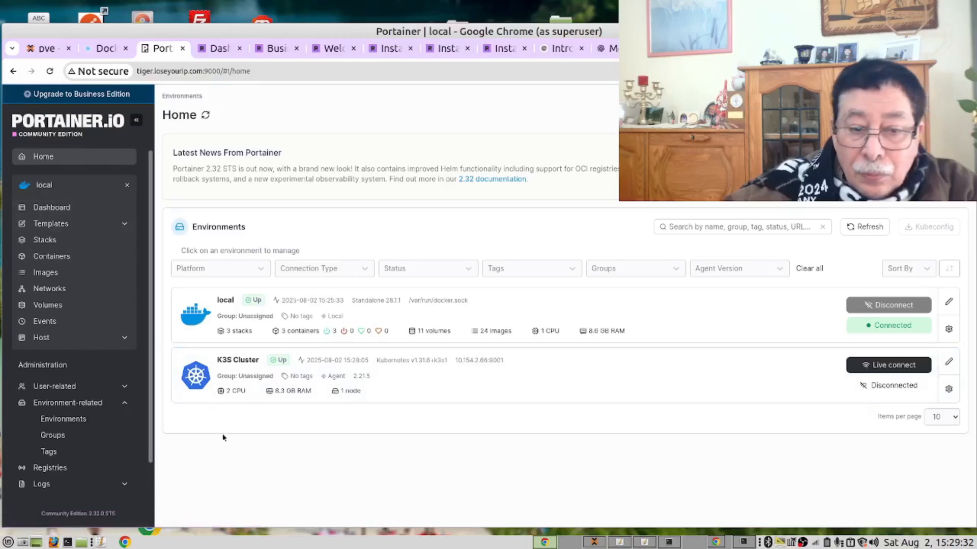
left_click(201, 382)
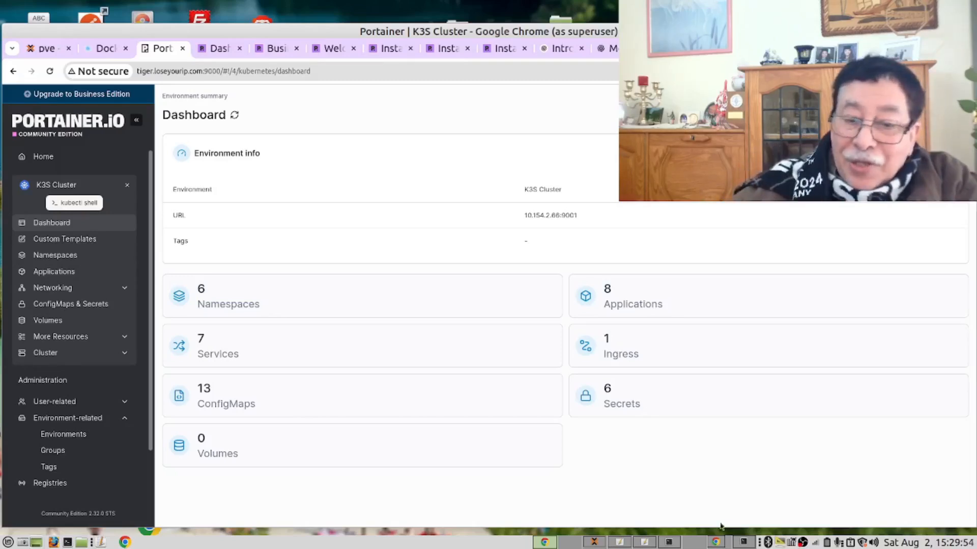
Step: Open the cluster's nginx ingress, review its annotations and path rules, and return to the ingress list
left_click(632, 354)
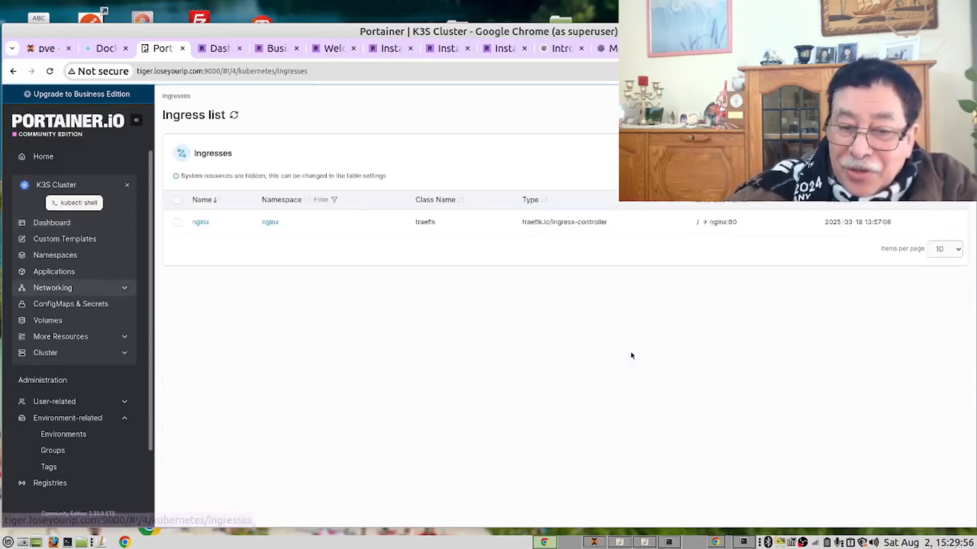
left_click(201, 222)
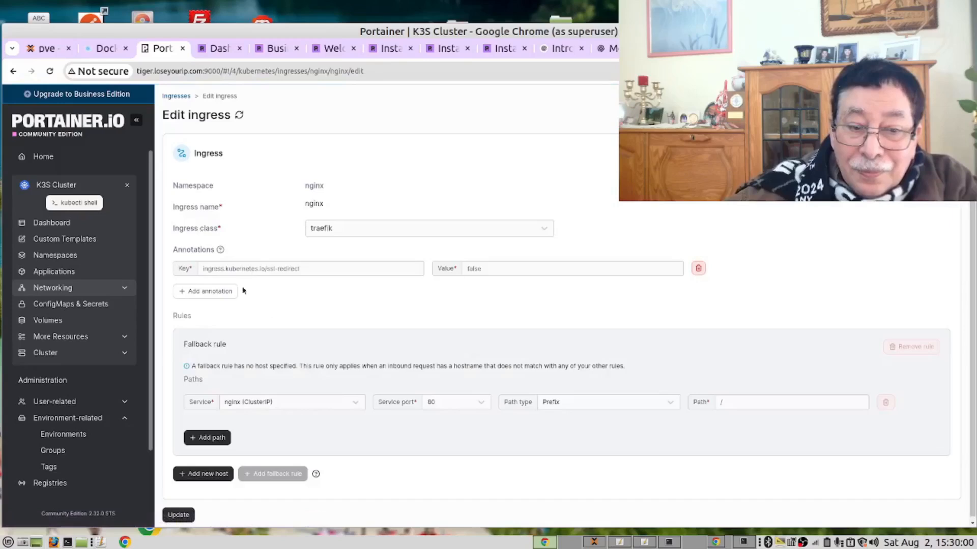
scroll(574, 409, "down", 1)
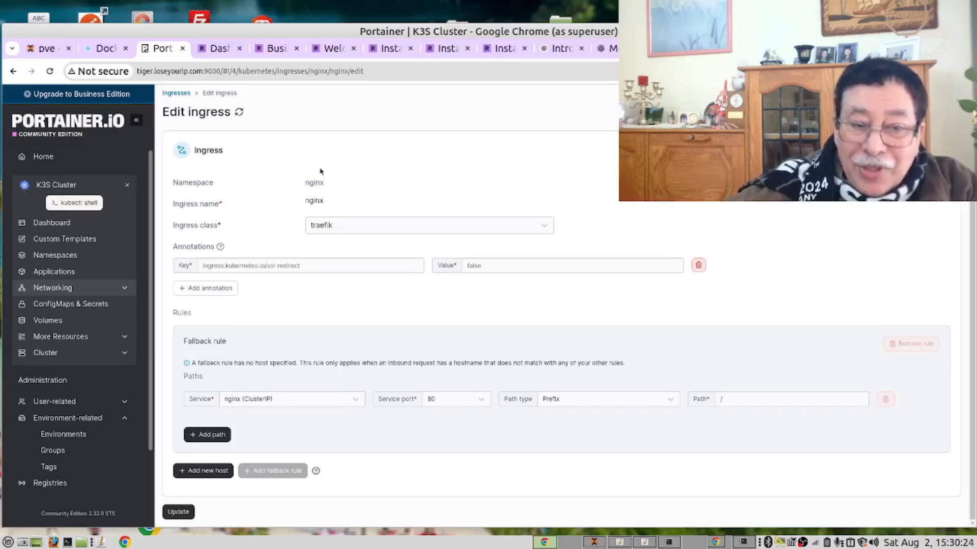
left_click(180, 93)
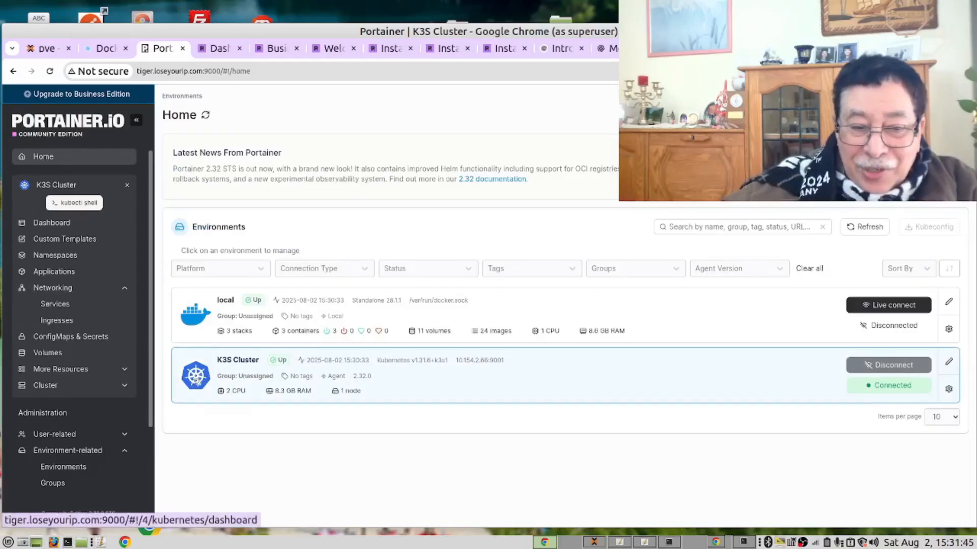
Step: Create a namespace called nicos in the K3S Cluster environment
left_click(197, 382)
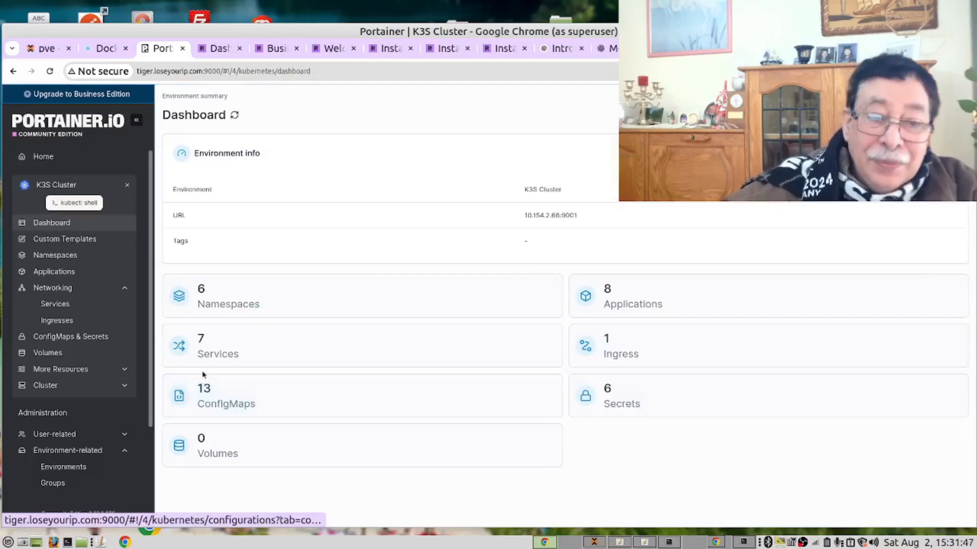
left_click(66, 258)
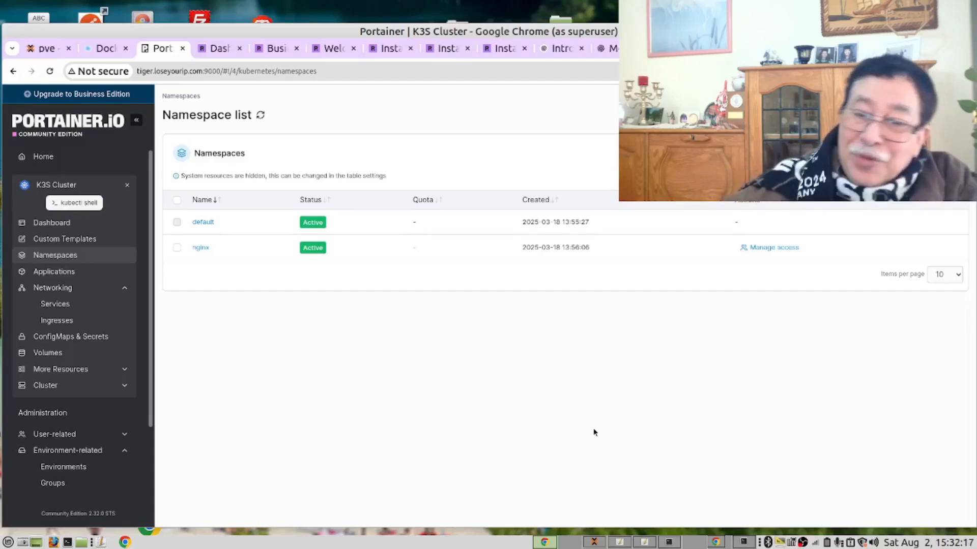
left_click(840, 153)
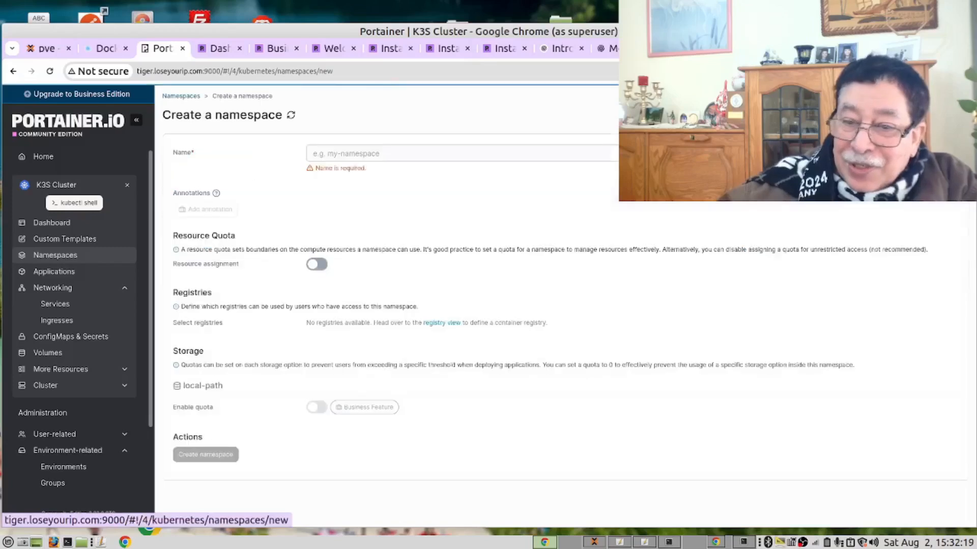
left_click(355, 153)
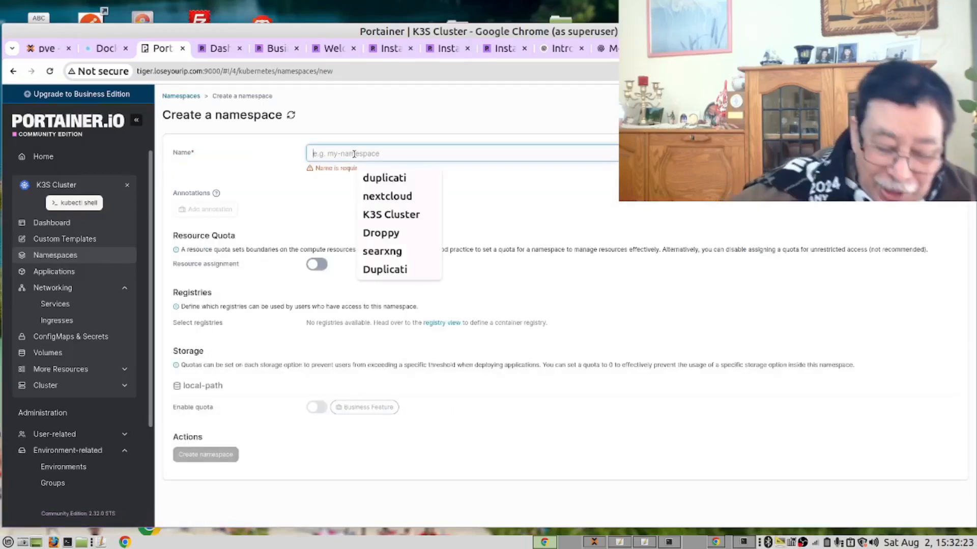
type("nicos")
left_click(219, 495)
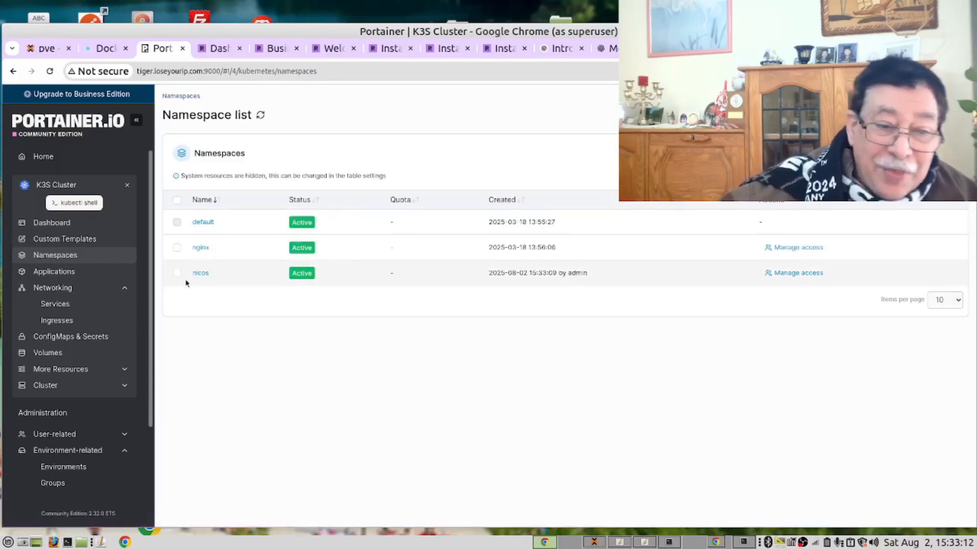
Step: Review the cluster's services and ingresses, plus its resource usage and node details
left_click(71, 305)
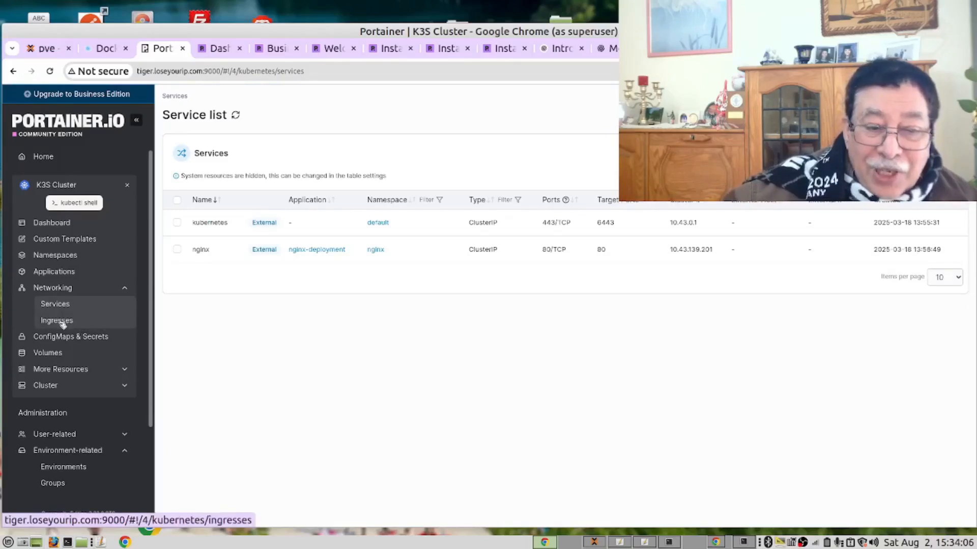
left_click(62, 323)
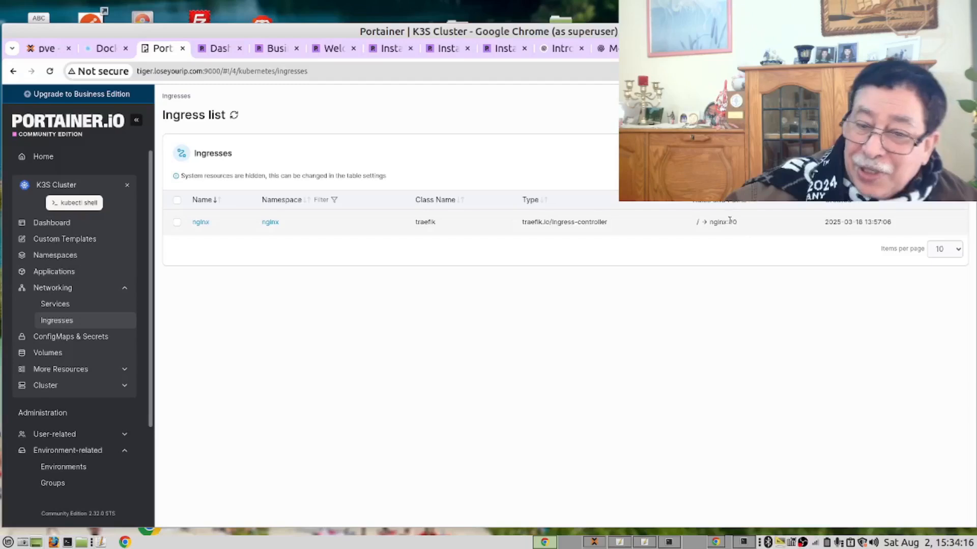
left_click(79, 386)
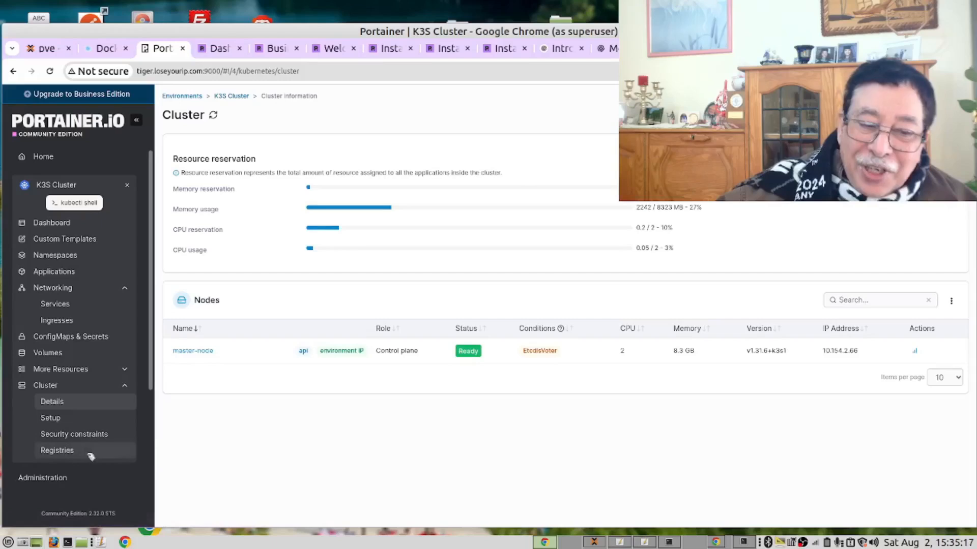
left_click(58, 450)
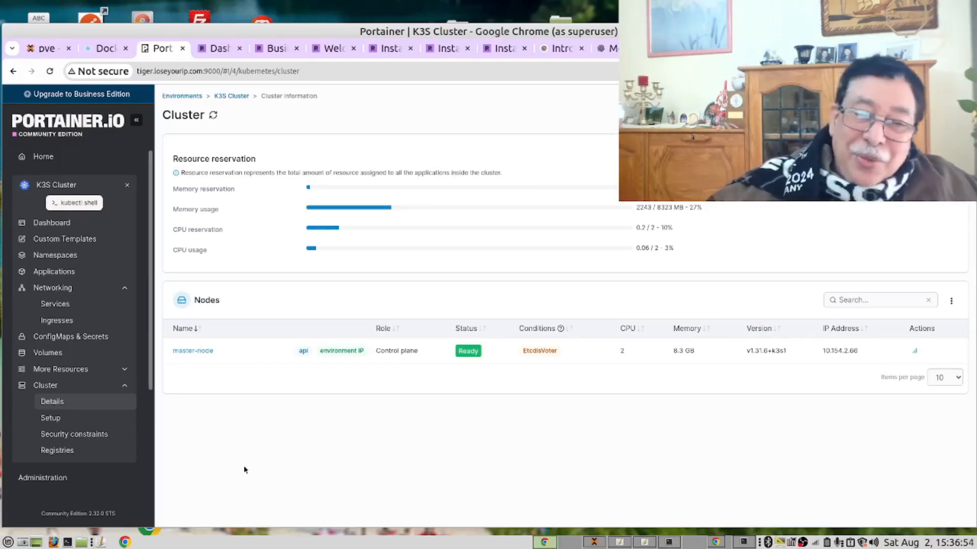
Step: Open the form for adding an application and examine its image, environment variable, resource reservation and replicated deployment instance count options
left_click(59, 274)
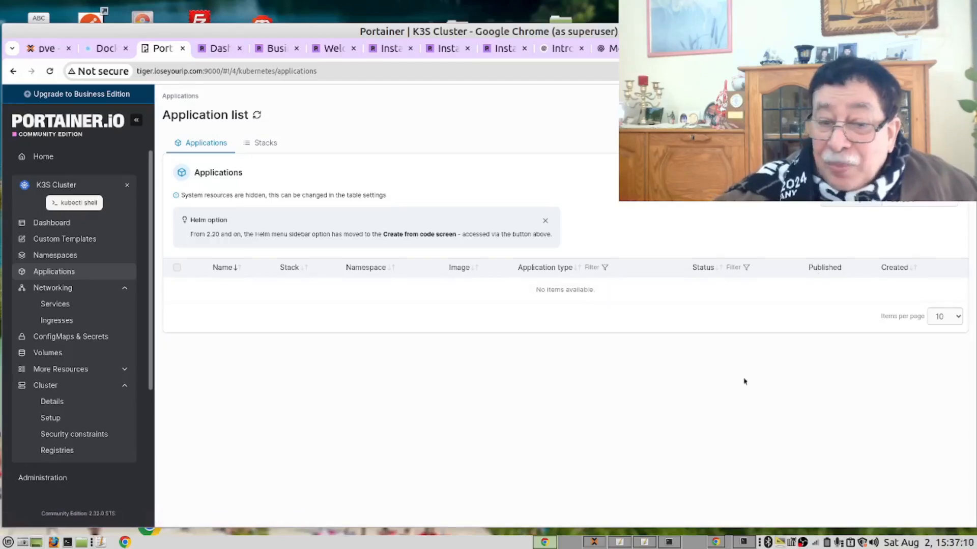
left_click(851, 198)
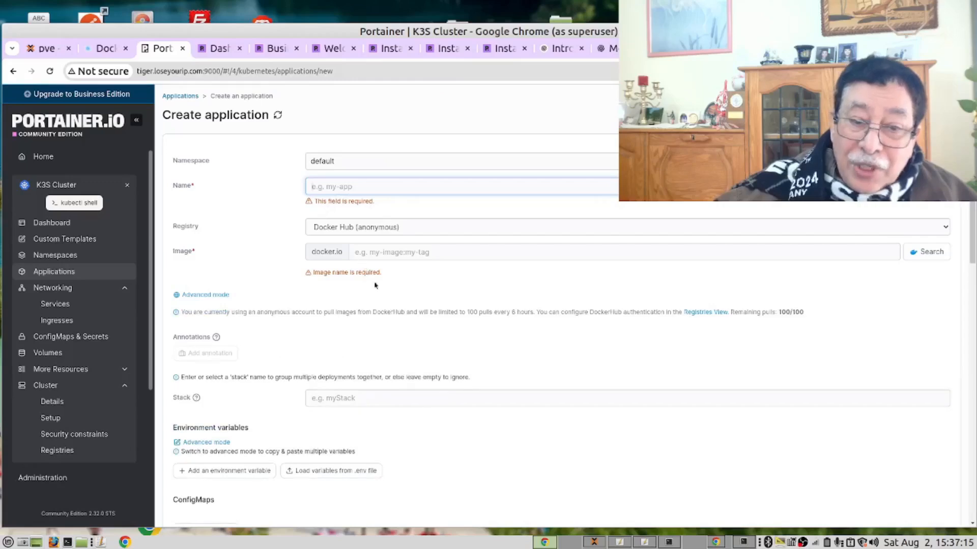
scroll(351, 443, "down", 3)
scroll(346, 442, "down", 1)
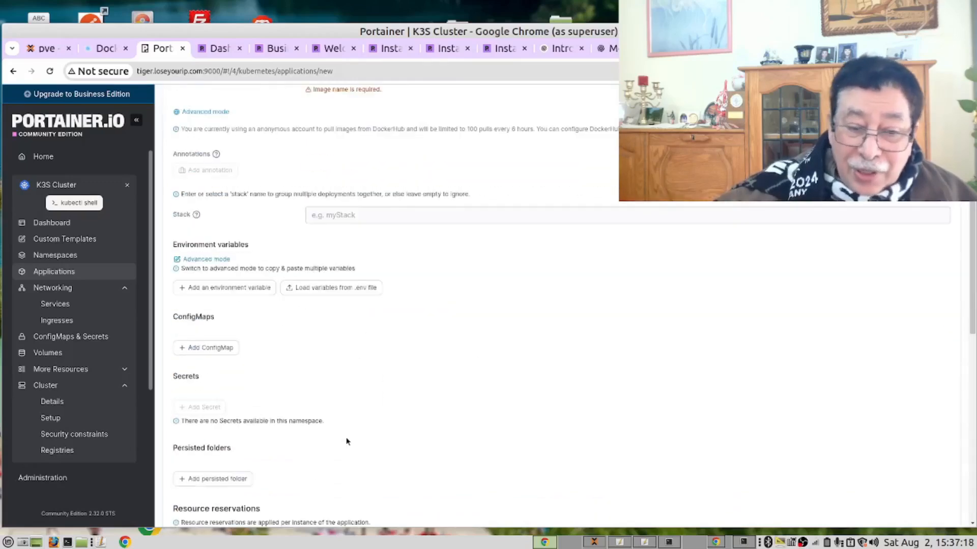
scroll(440, 421, "down", 2)
scroll(435, 418, "down", 3)
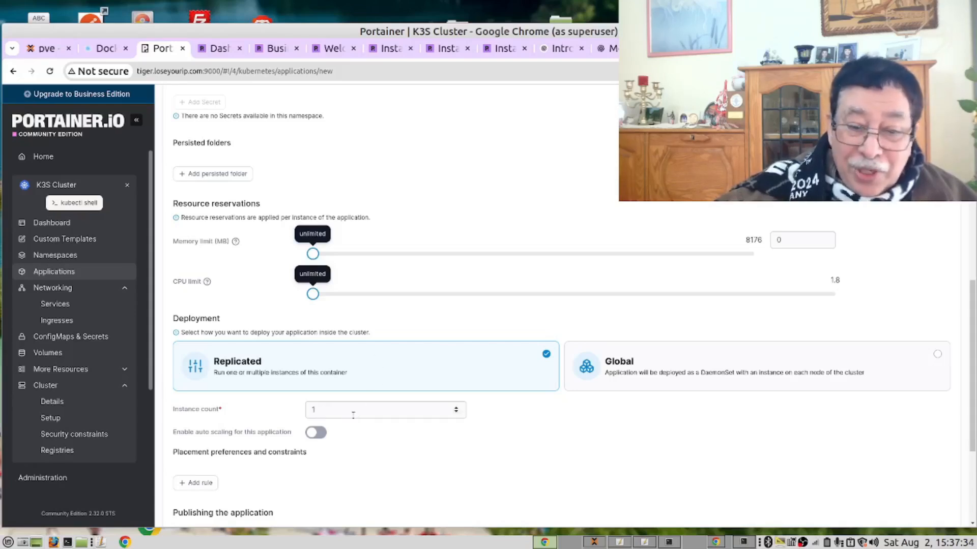
left_click(456, 409)
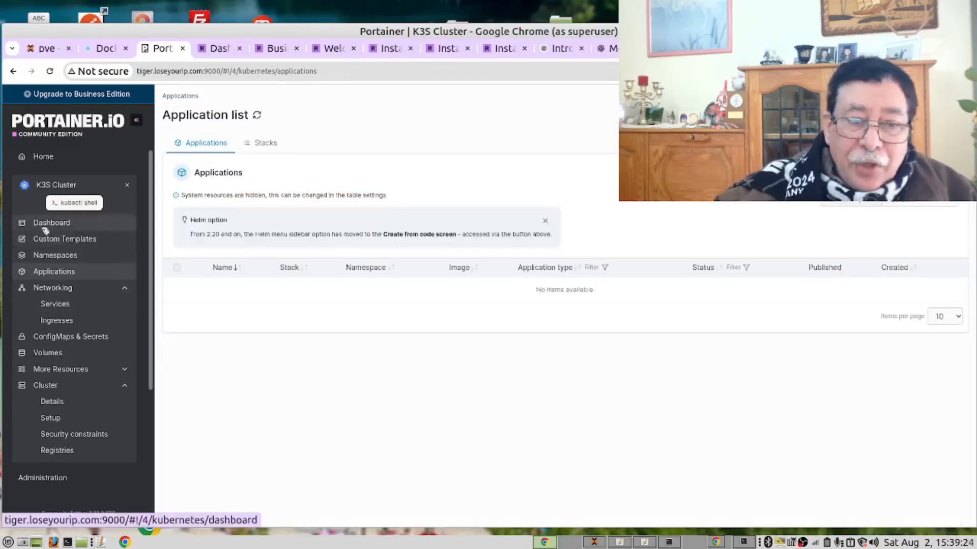
Step: Return to the K3S Cluster dashboard and open the cluster's service list from its summary
left_click(47, 226)
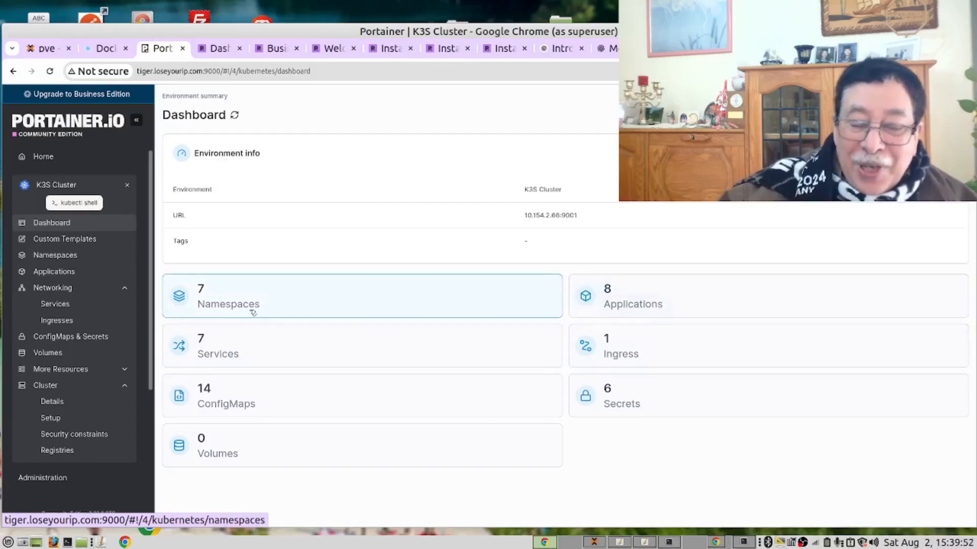
left_click(237, 357)
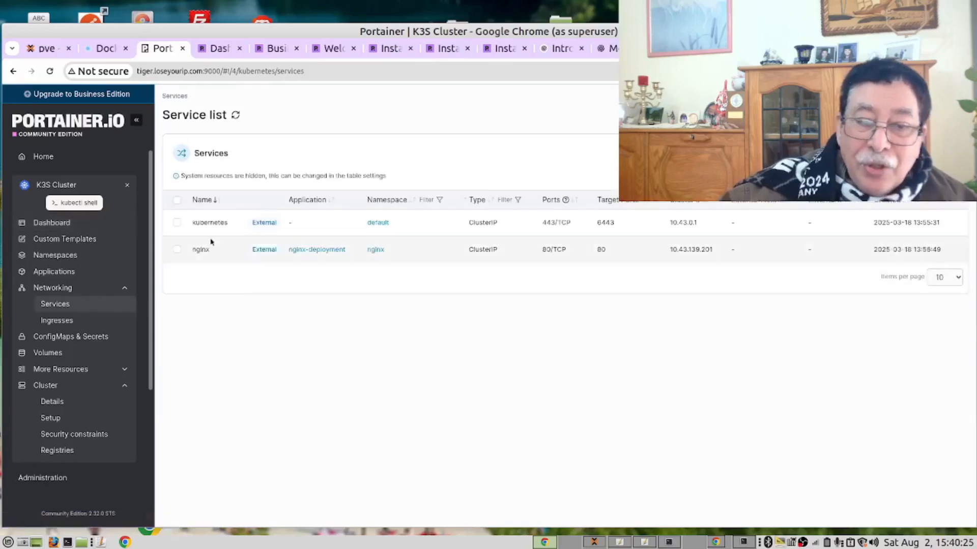